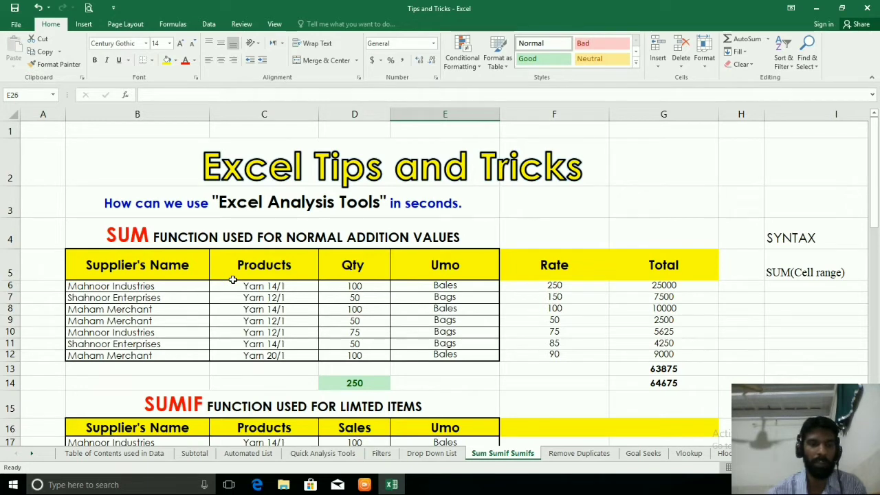
Step: Examine the SUM section's supplier table and the cells beneath it, including the formula in D14
{"action": "left_click", "coordinate": [141, 270]}
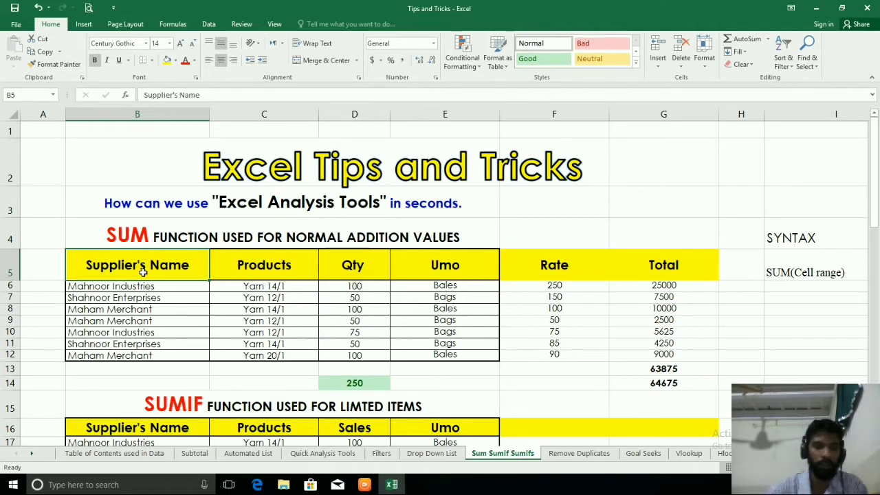
{"action": "key", "text": "Down"}
{"action": "key", "text": "Down"}
{"action": "key", "text": "Down"}
{"action": "key", "text": "Down"}
{"action": "key", "text": "Down"}
{"action": "key", "text": "Down"}
{"action": "key", "text": "Down"}
{"action": "key", "text": "Down"}
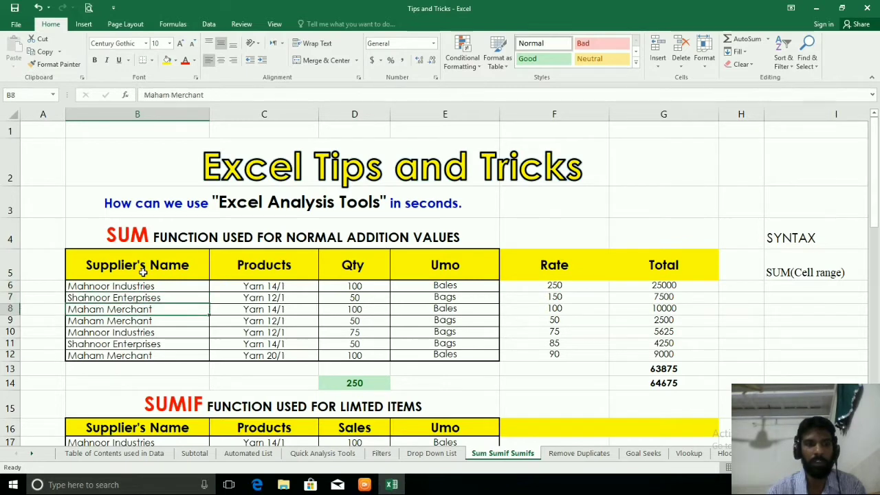
{"action": "key", "text": "Right"}
{"action": "key", "text": "Right"}
{"action": "key", "text": "Right"}
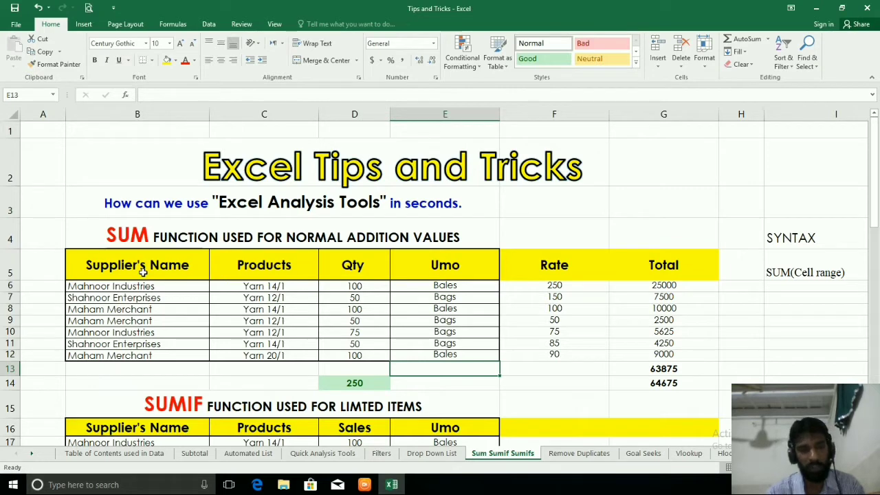
{"action": "key", "text": "Right"}
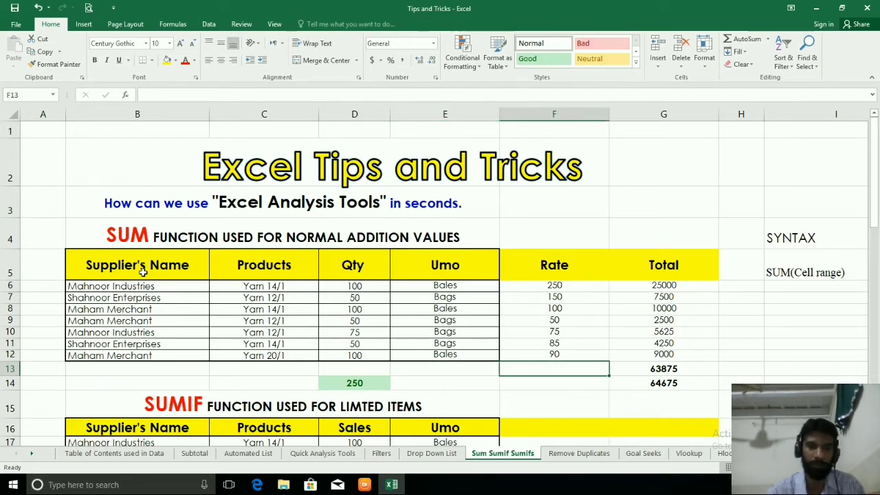
{"action": "key", "text": "Left"}
{"action": "key", "text": "Left"}
{"action": "key", "text": "Left"}
{"action": "key", "text": "Down"}
{"action": "key", "text": "Right"}
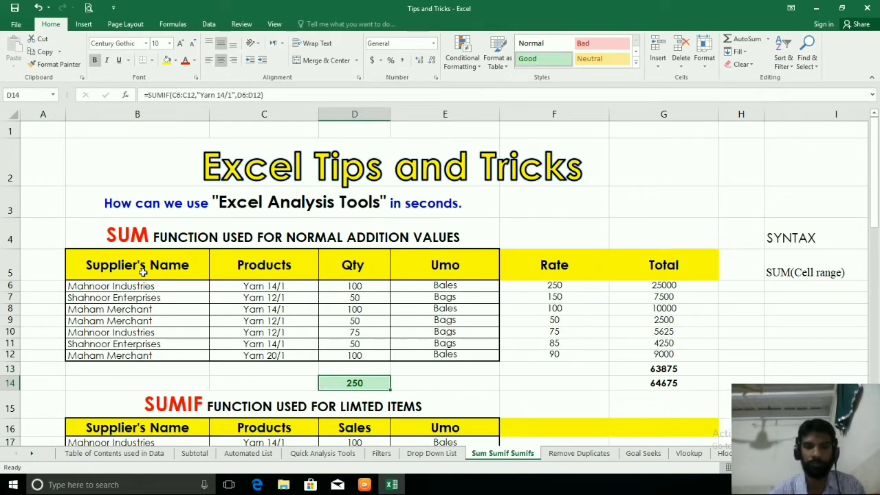
Step: Clear the existing sum formulas in cells G13 and G14 below the Total column
{"action": "key", "text": "Right"}
{"action": "key", "text": "Right"}
{"action": "key", "text": "Right"}
{"action": "key", "text": "Up"}
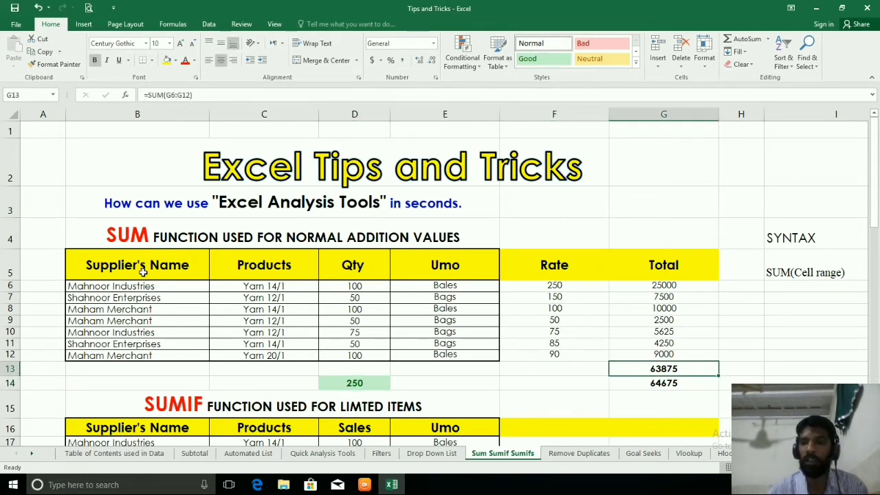
{"action": "key", "text": "shift+Down"}
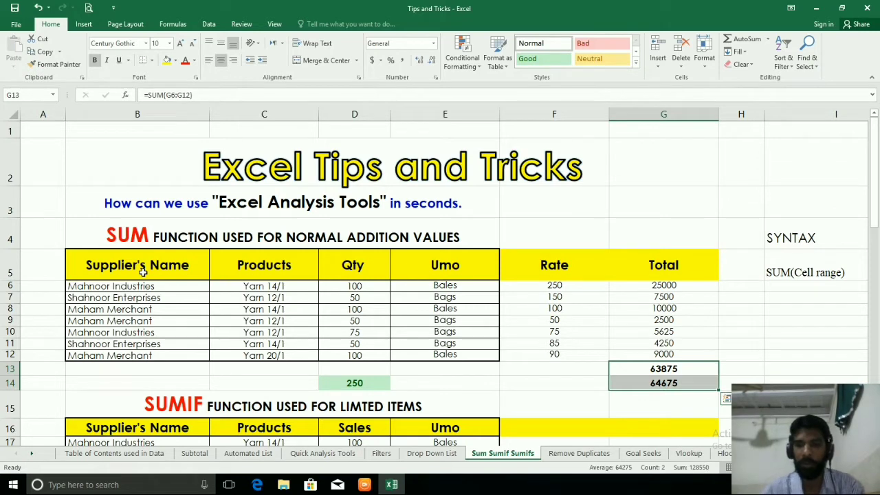
{"action": "key", "text": "Delete"}
{"action": "key", "text": "Up"}
{"action": "key", "text": "Down"}
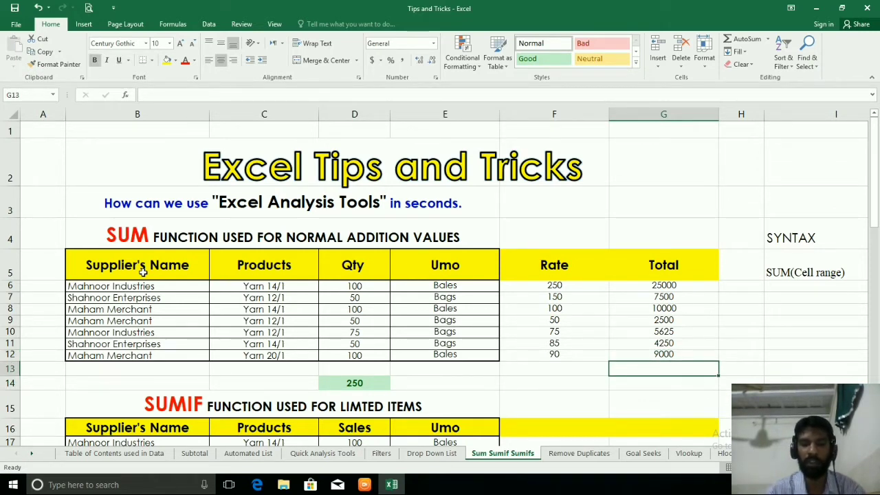
{"action": "type", "text": "=s"}
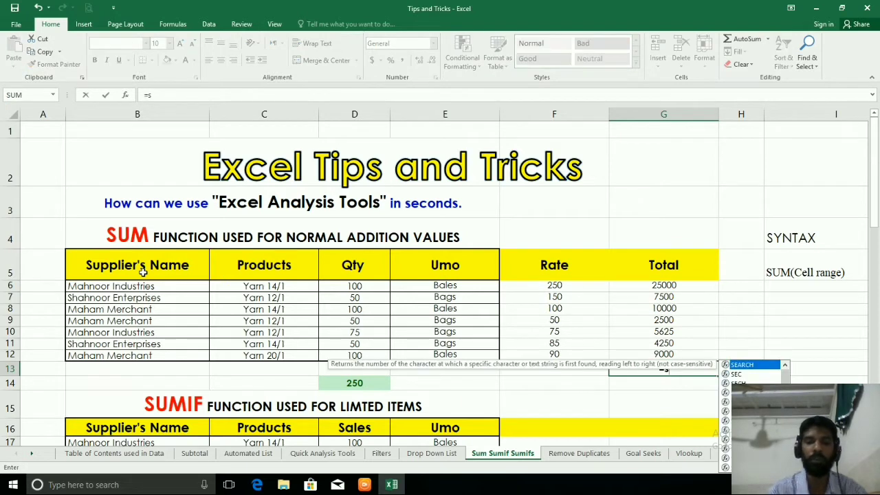
{"action": "type", "text": "um("}
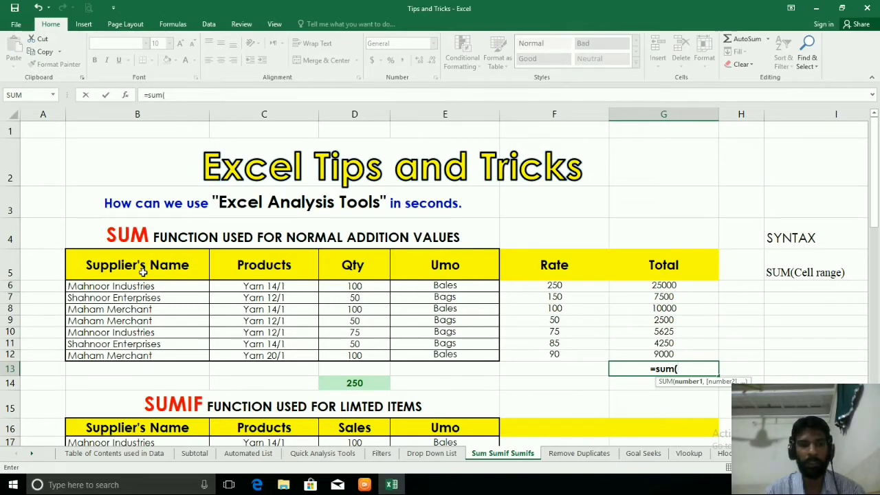
{"action": "key", "text": "BackSpace"}
{"action": "key", "text": "BackSpace"}
{"action": "key", "text": "BackSpace"}
{"action": "key", "text": "BackSpace"}
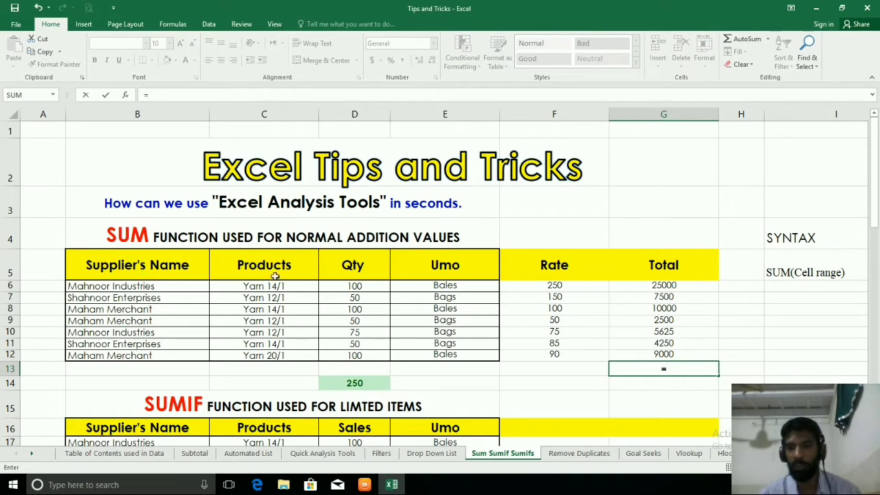
Step: Add the Total values cell by cell in G13 with the formula =G6+G7+G8+G9+G10+G11+G12
{"action": "left_click", "coordinate": [656, 285]}
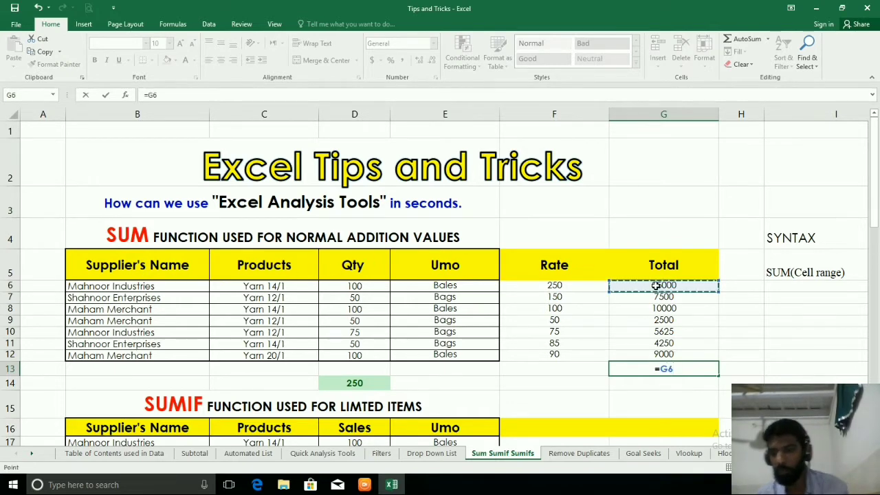
{"action": "type", "text": "+"}
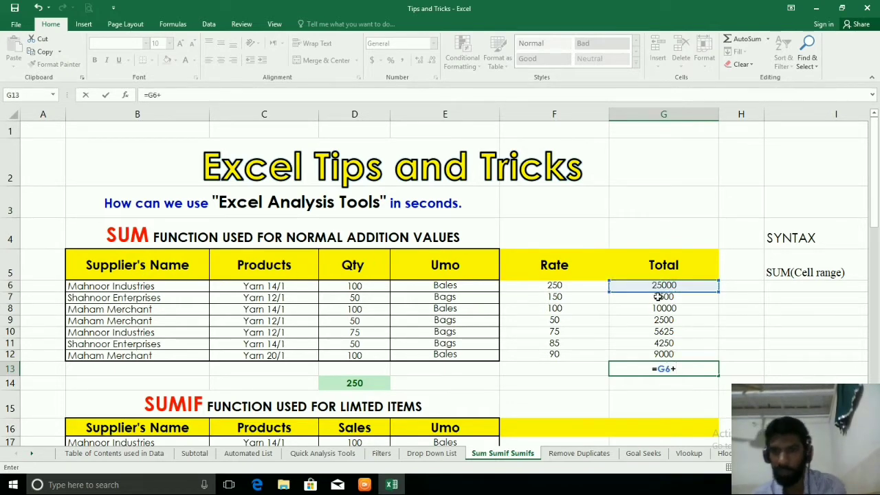
{"action": "left_click", "coordinate": [658, 297]}
{"action": "type", "text": "+"}
{"action": "left_click", "coordinate": [659, 309]}
{"action": "type", "text": "+"}
{"action": "left_click", "coordinate": [659, 320]}
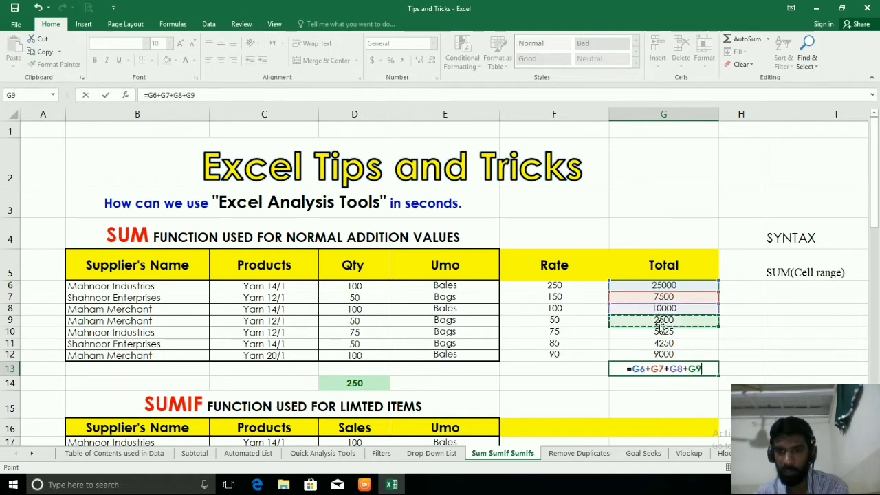
{"action": "type", "text": "+"}
{"action": "left_click", "coordinate": [658, 332]}
{"action": "type", "text": "+"}
{"action": "left_click", "coordinate": [660, 343]}
{"action": "type", "text": "+"}
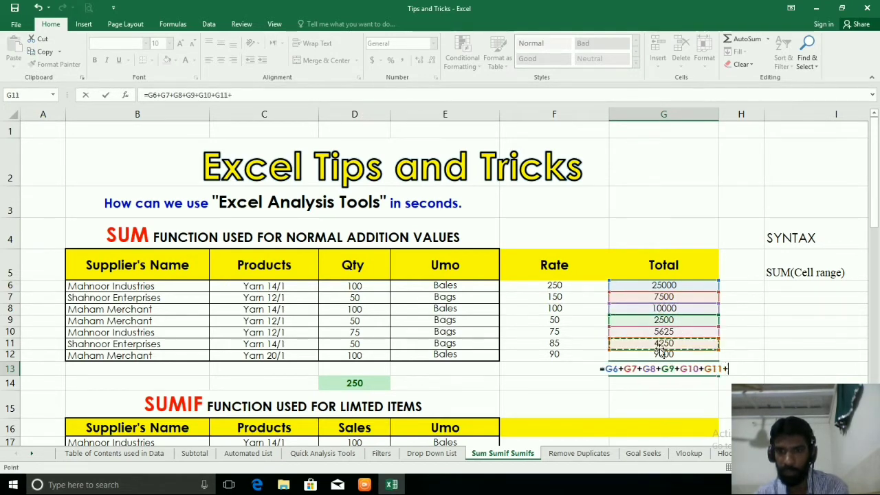
{"action": "left_click", "coordinate": [661, 354]}
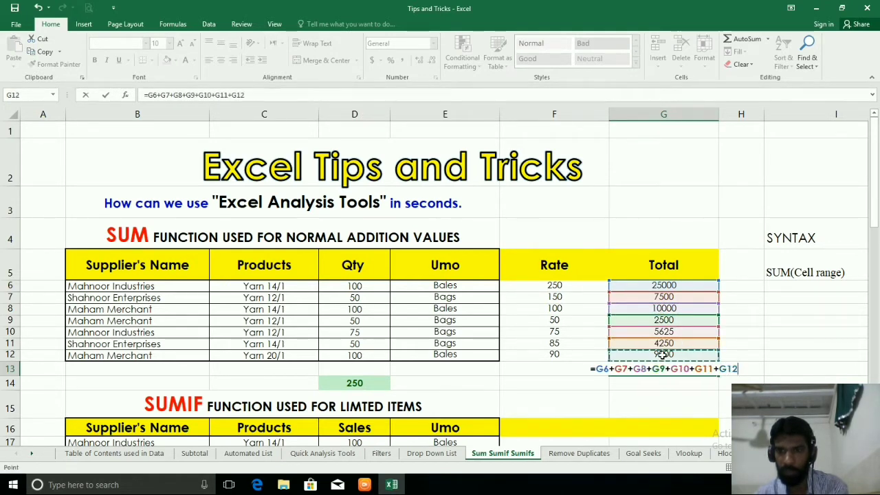
{"action": "key", "text": "Return"}
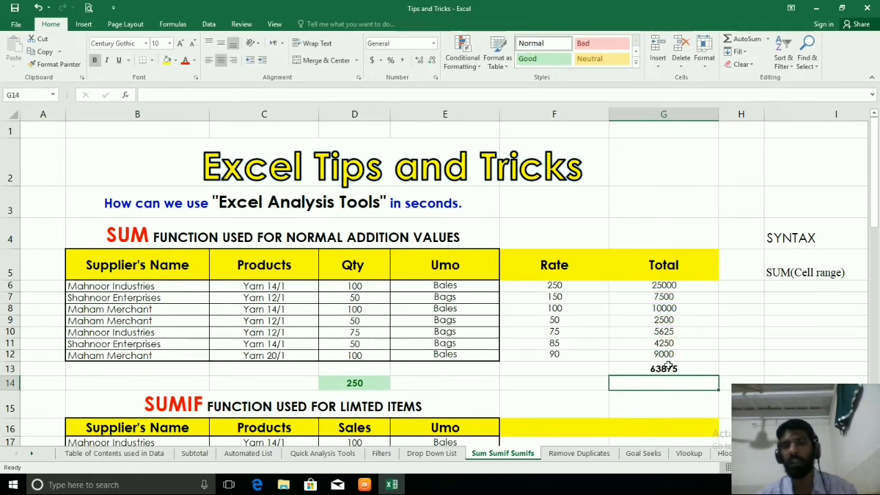
Step: Replace the formula in G13 with =SUM(G6:G12) to add up the Total column
{"action": "left_click", "coordinate": [665, 365]}
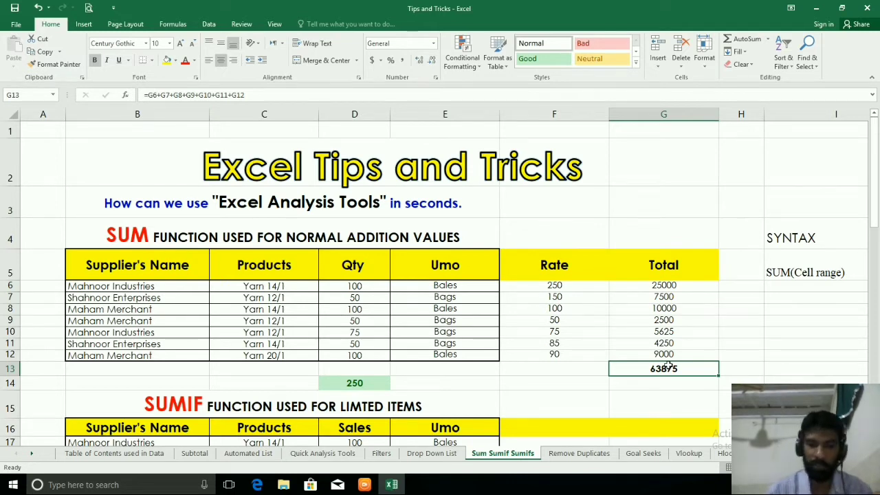
{"action": "type", "text": "=su"}
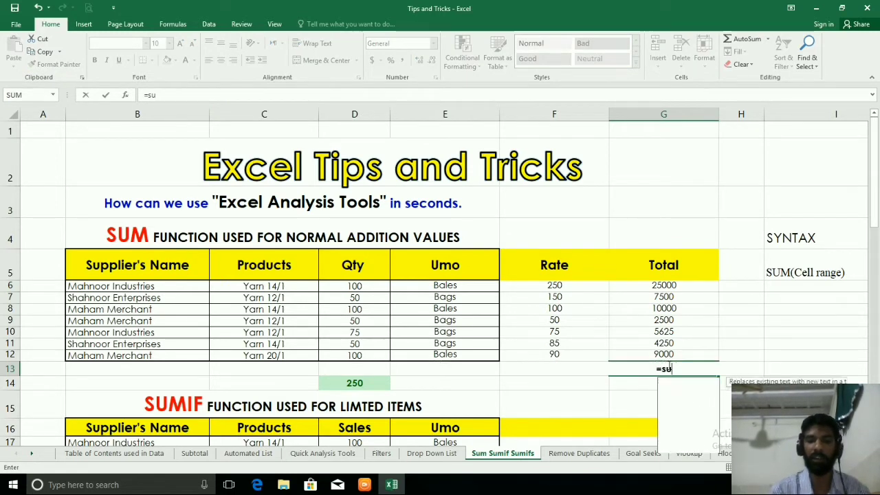
{"action": "type", "text": "m("}
{"action": "key", "text": "Up"}
{"action": "key", "text": "Up"}
{"action": "key", "text": "Up"}
{"action": "key", "text": "Up"}
{"action": "key", "text": "Up"}
{"action": "key", "text": "Up"}
{"action": "key", "text": "Up"}
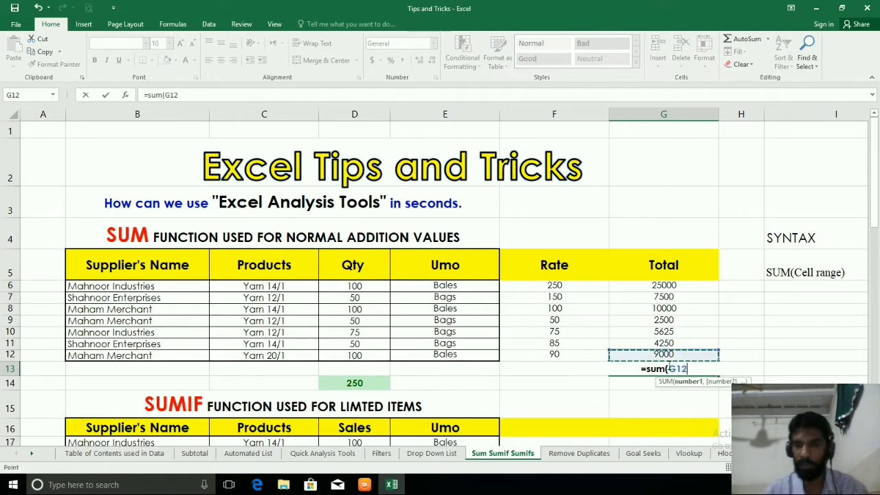
{"action": "key", "text": "shift+Down"}
{"action": "key", "text": "shift+Down"}
{"action": "key", "text": "shift+Down"}
{"action": "key", "text": "shift+Down"}
{"action": "key", "text": "shift+Down"}
{"action": "key", "text": "shift+Down"}
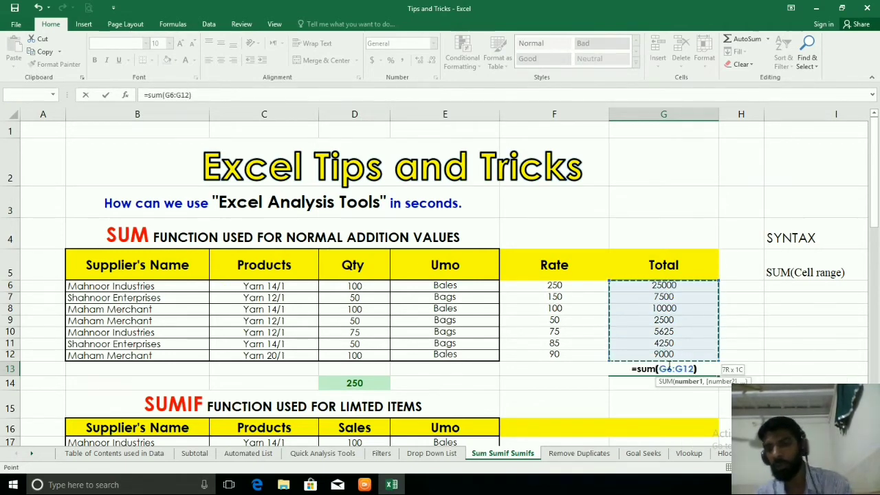
{"action": "key", "text": "Return"}
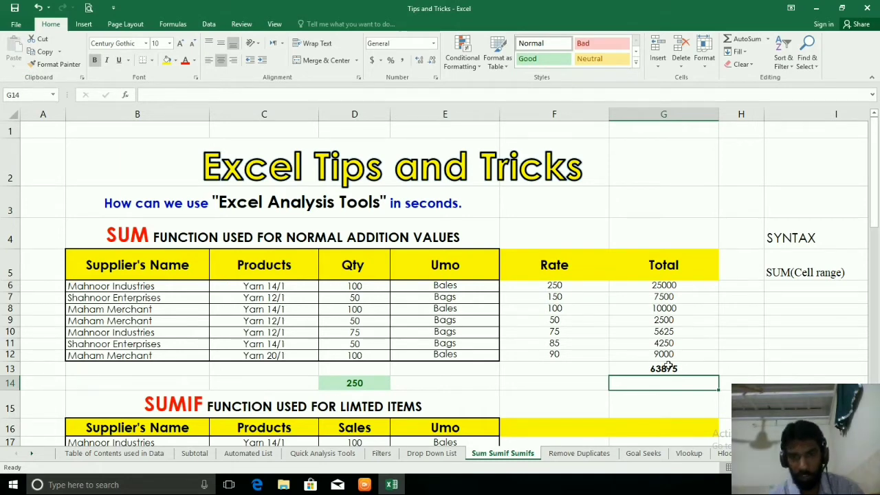
Step: Start a SUM formula in G14 with the Total values G6:G12 as its first range
{"action": "key", "text": "Up"}
{"action": "key", "text": "Up"}
{"action": "key", "text": "Down"}
{"action": "key", "text": "Down"}
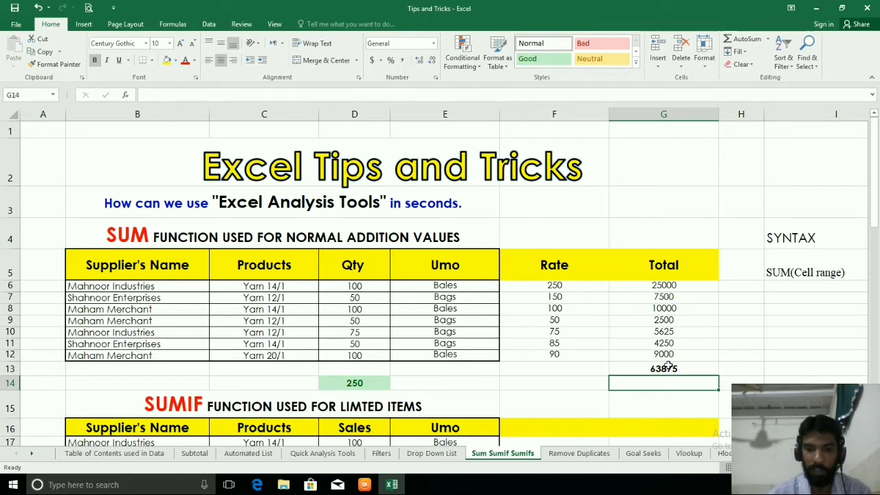
{"action": "type", "text": "=su"}
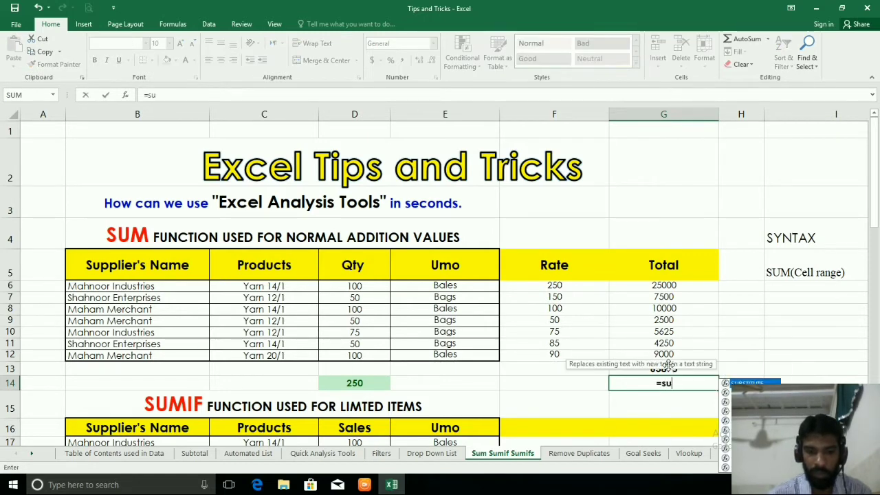
{"action": "type", "text": "m("}
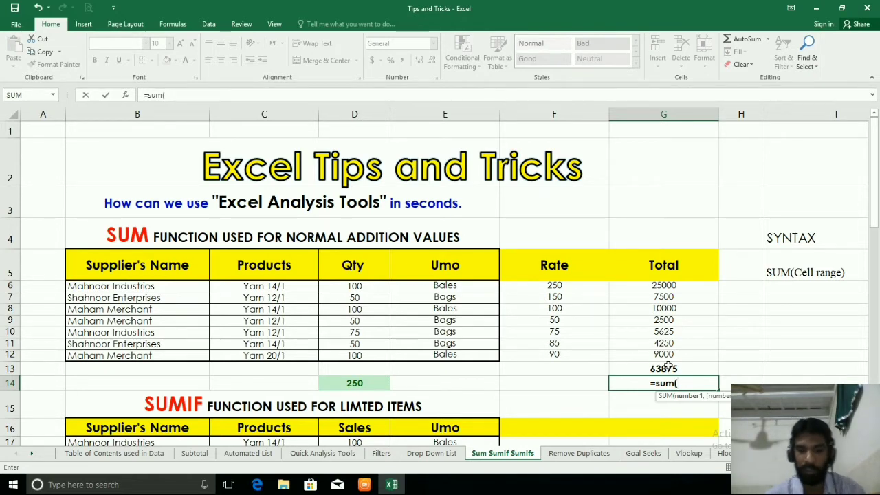
{"action": "key", "text": "Up"}
{"action": "key", "text": "Up"}
{"action": "key", "text": "Up"}
{"action": "key", "text": "Up"}
{"action": "key", "text": "Up"}
{"action": "key", "text": "Up"}
{"action": "key", "text": "Up"}
{"action": "key", "text": "Up"}
{"action": "key", "text": "Up"}
{"action": "key", "text": "Up"}
{"action": "key", "text": "Up"}
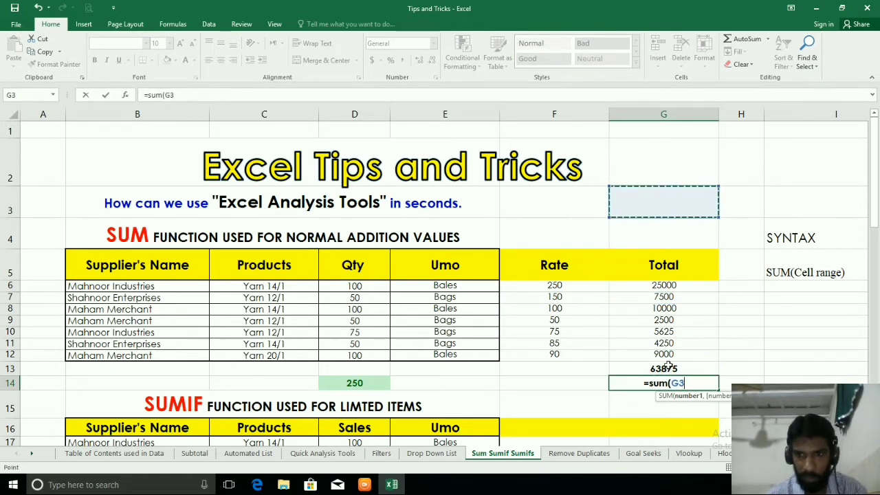
{"action": "key", "text": "Down"}
{"action": "key", "text": "Down"}
{"action": "key", "text": "Down"}
{"action": "key", "text": "Down"}
{"action": "key", "text": "Up"}
{"action": "key", "text": "shift+Down"}
{"action": "key", "text": "shift+Down"}
{"action": "key", "text": "shift+Down"}
{"action": "key", "text": "shift+Down"}
{"action": "key", "text": "shift+Down"}
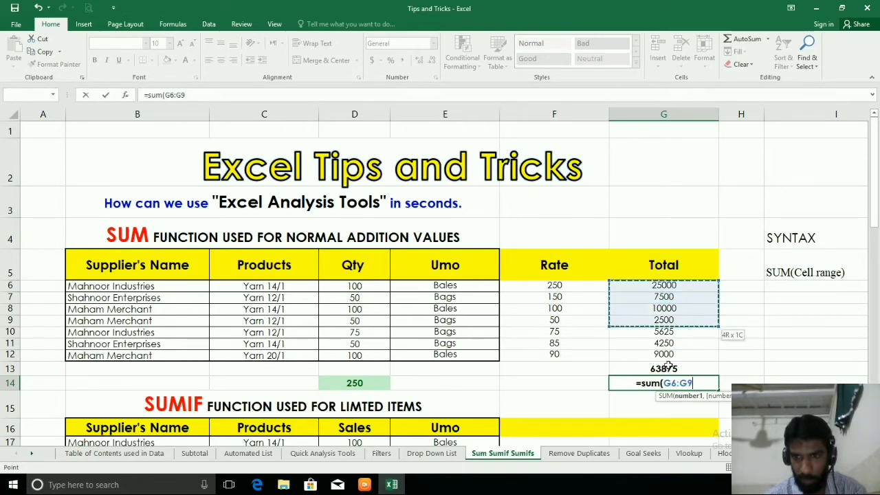
{"action": "key", "text": "shift+Down"}
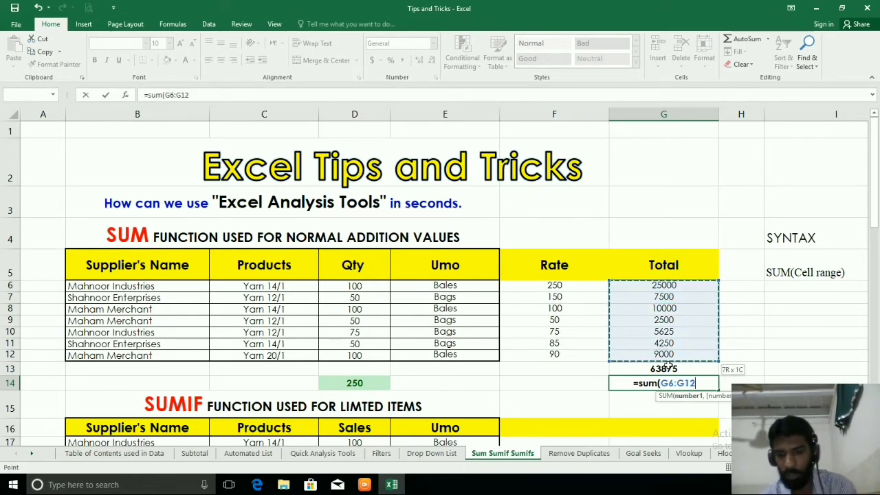
Step: Add the Rate values F6:F12 as the second range and complete the SUM formula in G14
{"action": "type", "text": ","}
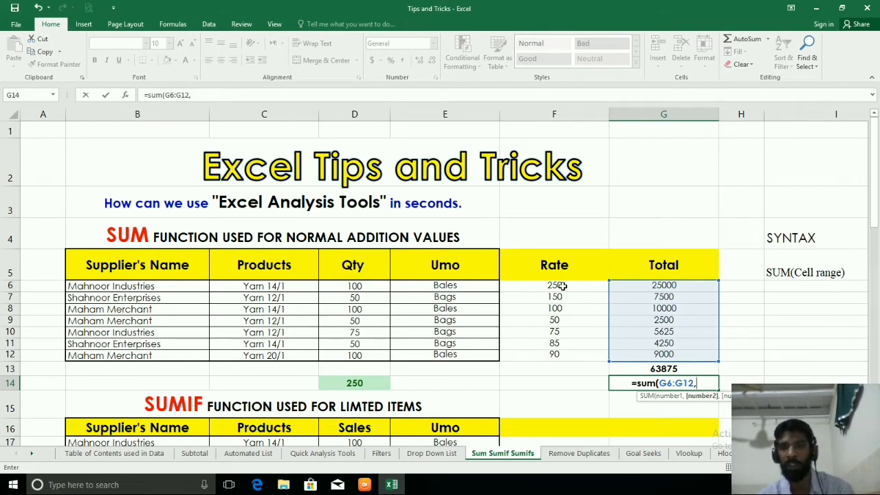
{"action": "left_click_drag", "start_coordinate": [574, 284], "coordinate": [572, 354]}
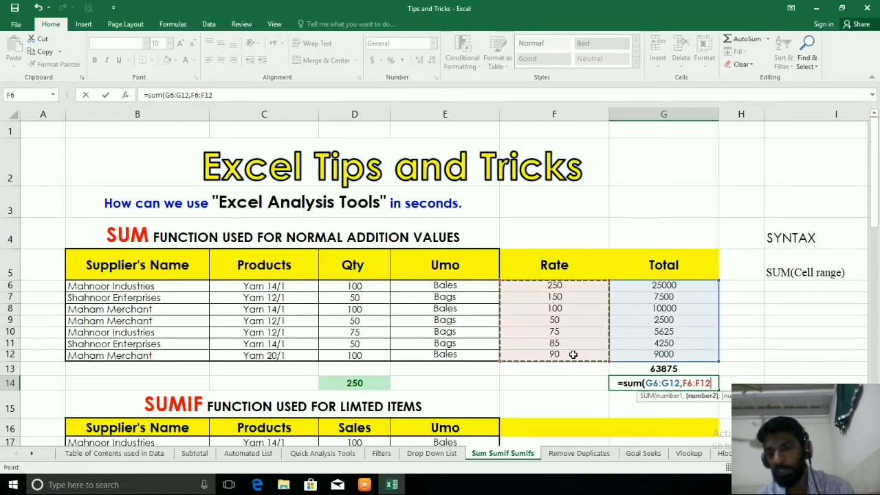
{"action": "type", "text": ")"}
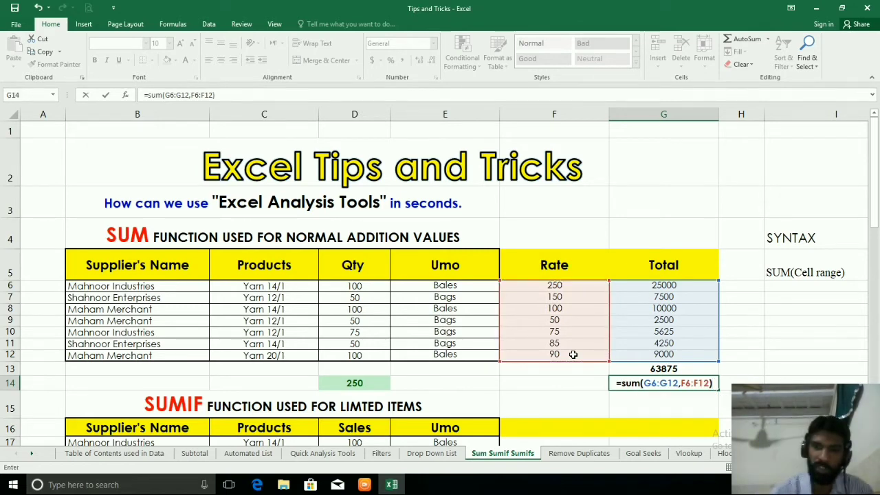
{"action": "key", "text": "Return"}
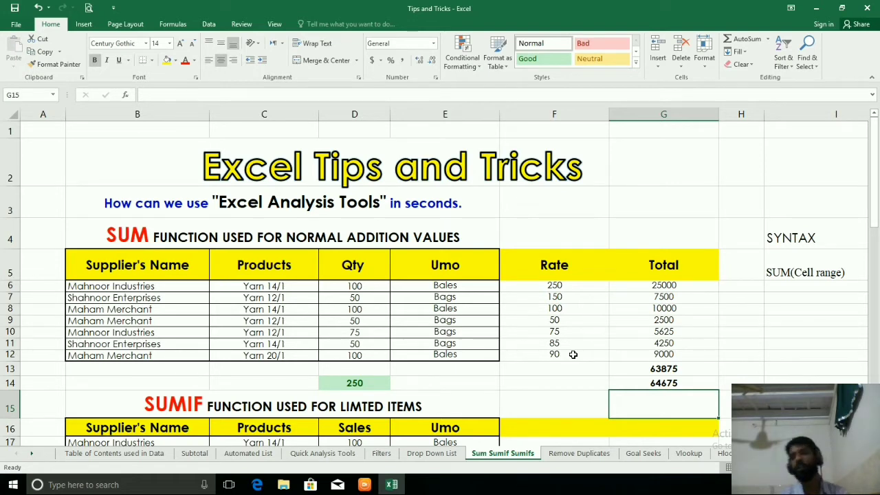
Step: Examine the SUMIF section for limited items, with its supplier table below the SUM example
{"action": "key", "text": "Up"}
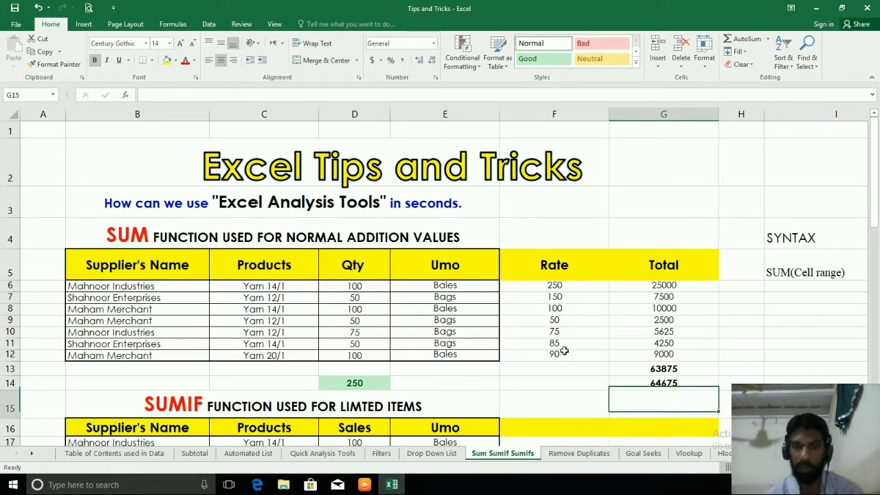
{"action": "key", "text": "Down"}
{"action": "key", "text": "Down"}
{"action": "key", "text": "Down"}
{"action": "key", "text": "Down"}
{"action": "key", "text": "Down"}
{"action": "key", "text": "Down"}
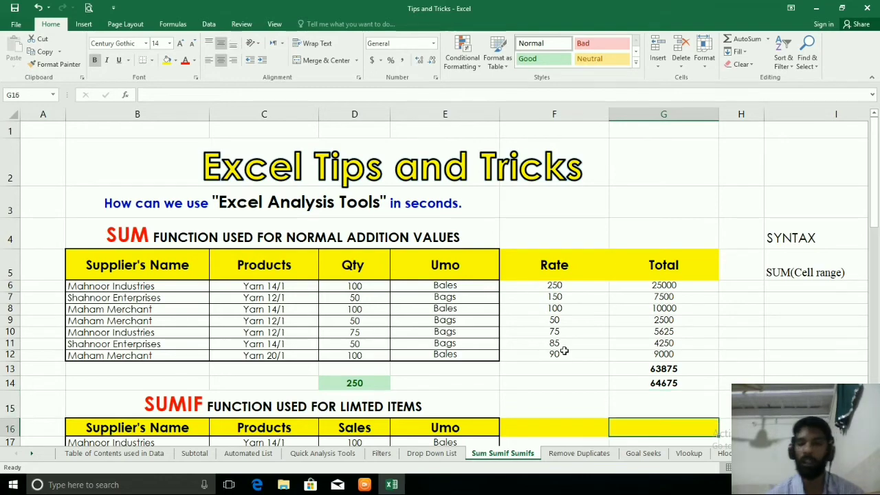
{"action": "key", "text": "Down"}
{"action": "key", "text": "Down"}
{"action": "key", "text": "Down"}
{"action": "key", "text": "Down"}
{"action": "key", "text": "Down"}
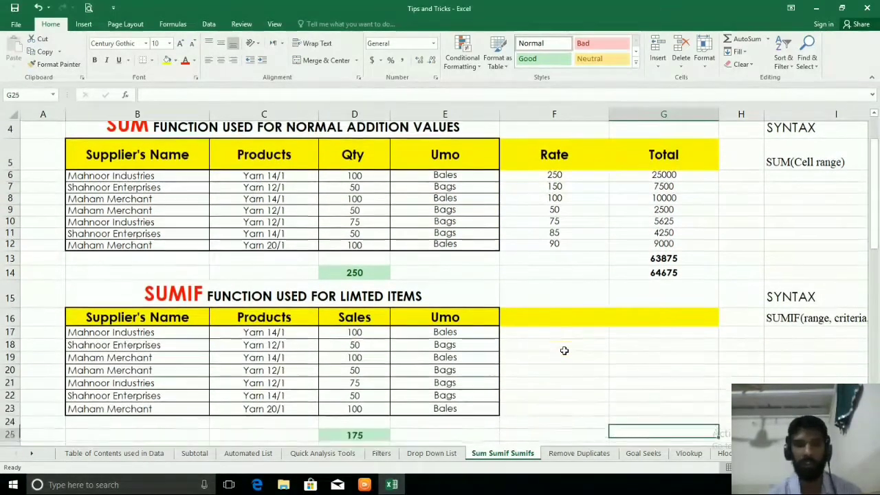
Step: Review the range, criterion and sum range of the SUMIF formula in D25 under the limited-items table
{"action": "key", "text": "Left"}
{"action": "key", "text": "Left"}
{"action": "key", "text": "Left"}
{"action": "key", "text": "Left"}
{"action": "key", "text": "Left"}
{"action": "key", "text": "Left"}
{"action": "key", "text": "Right"}
{"action": "key", "text": "Right"}
{"action": "key", "text": "Right"}
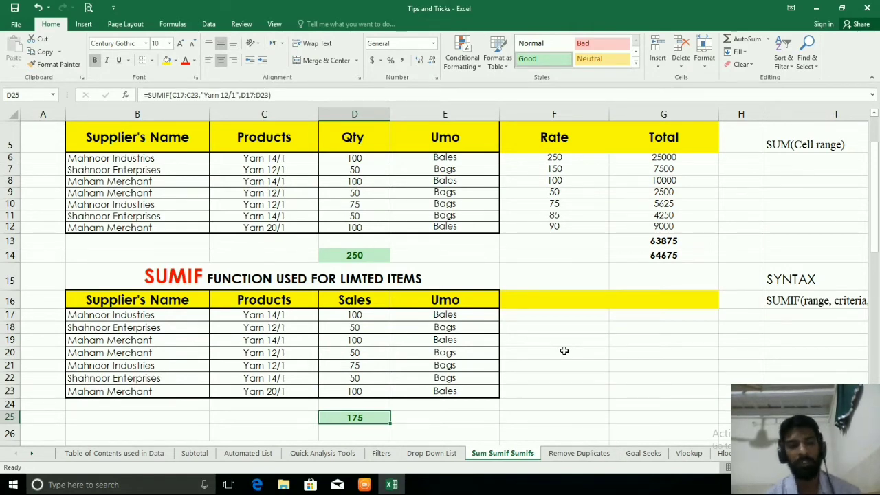
{"action": "key", "text": "F2"}
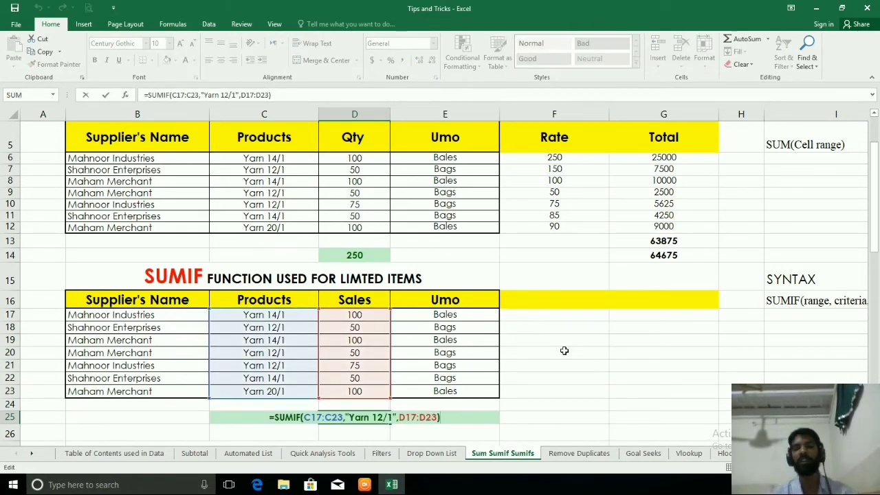
{"action": "key", "text": "Return"}
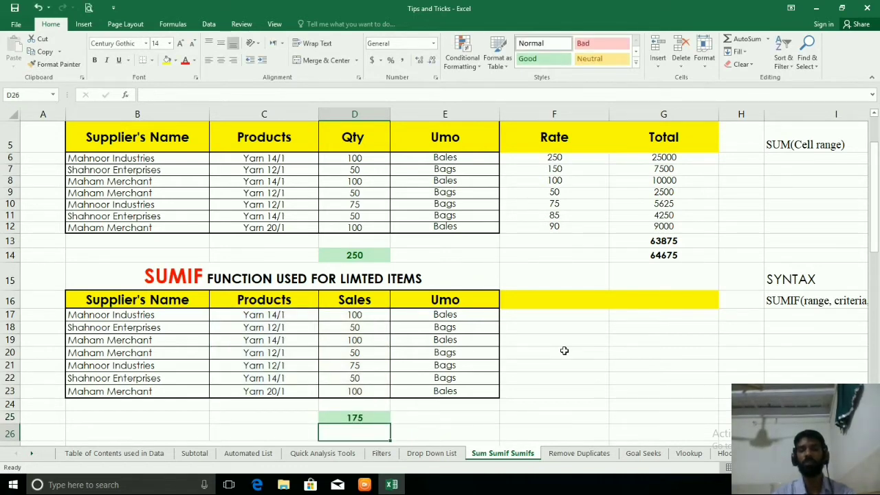
Step: Copy the D25 total cell into D26 and clear the pasted formula, keeping only its formatting
{"action": "key", "text": "Up"}
{"action": "key", "text": "ctrl+c"}
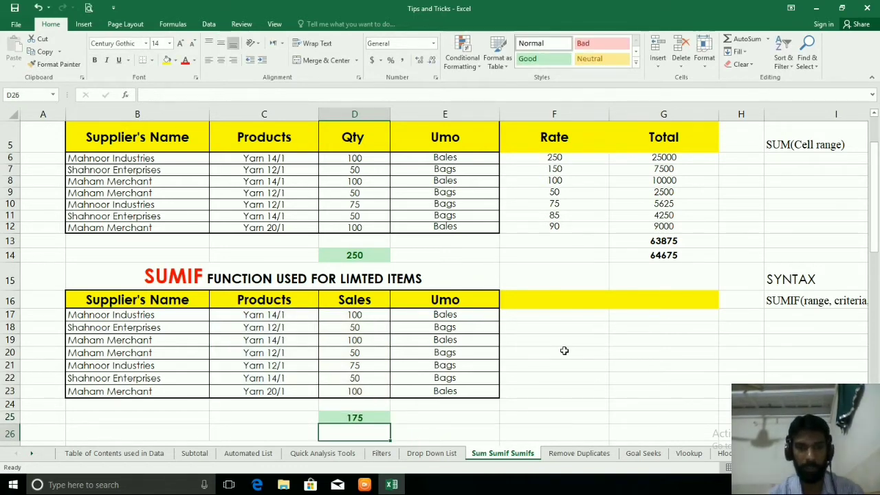
{"action": "key", "text": "Down"}
{"action": "key", "text": "ctrl+v"}
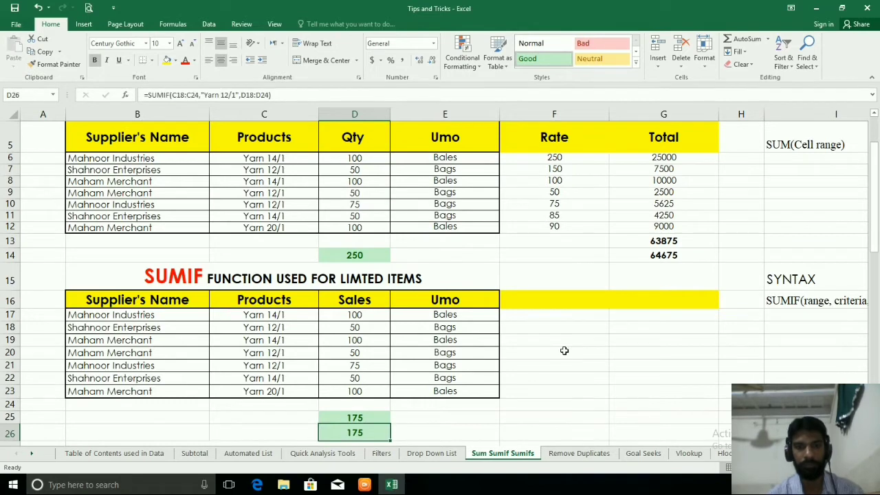
{"action": "key", "text": "Delete"}
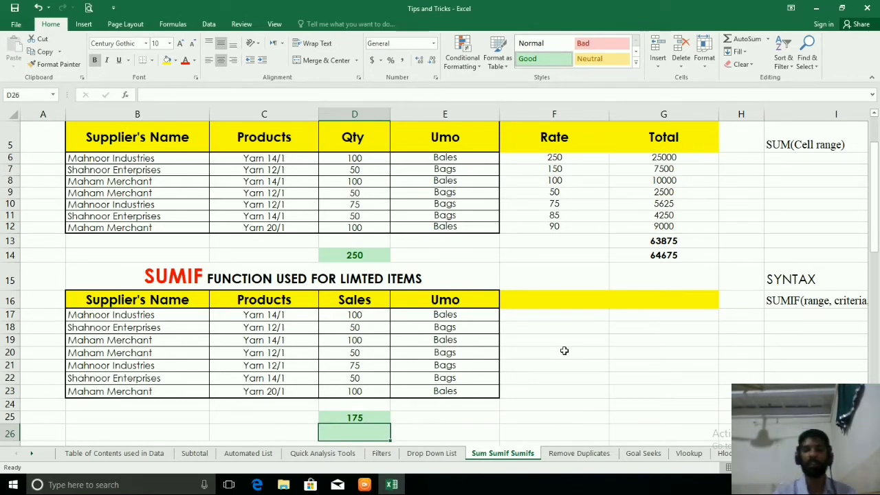
Step: Start a SUMIF formula in D26 with the Products cells C17:C23 as the criteria range
{"action": "key", "text": "Right"}
{"action": "key", "text": "Left"}
{"action": "type", "text": "="}
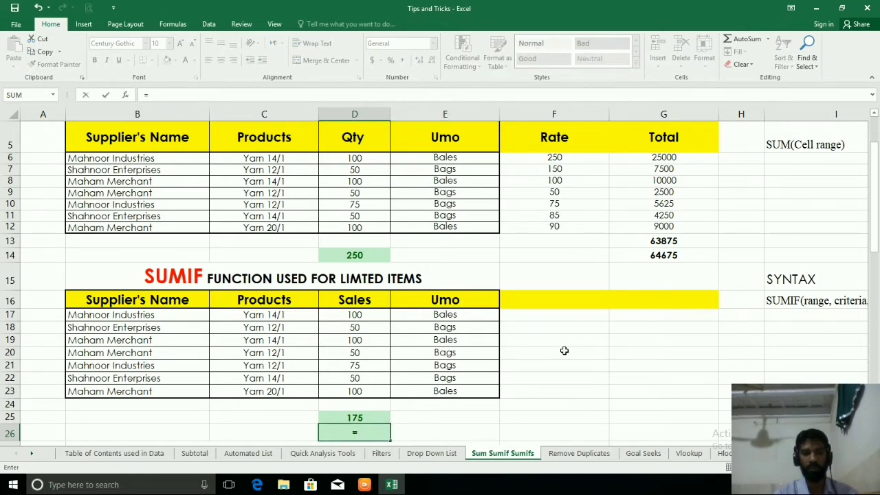
{"action": "type", "text": "sumif"}
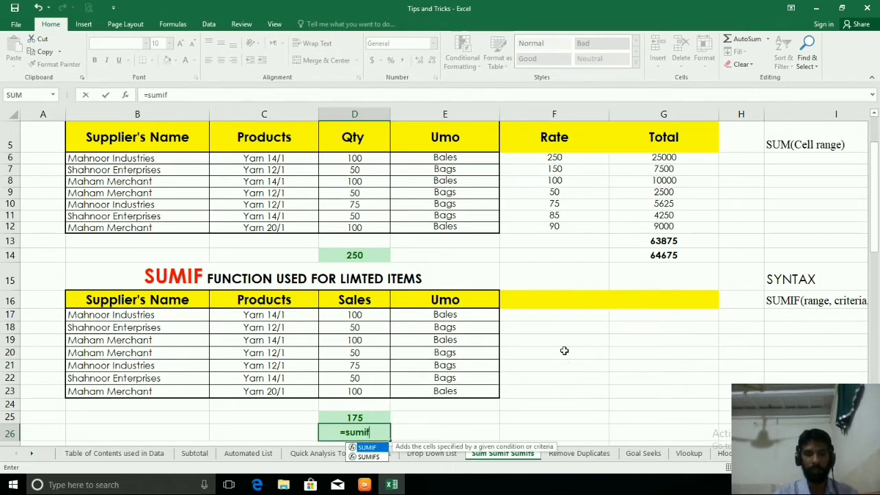
{"action": "type", "text": "("}
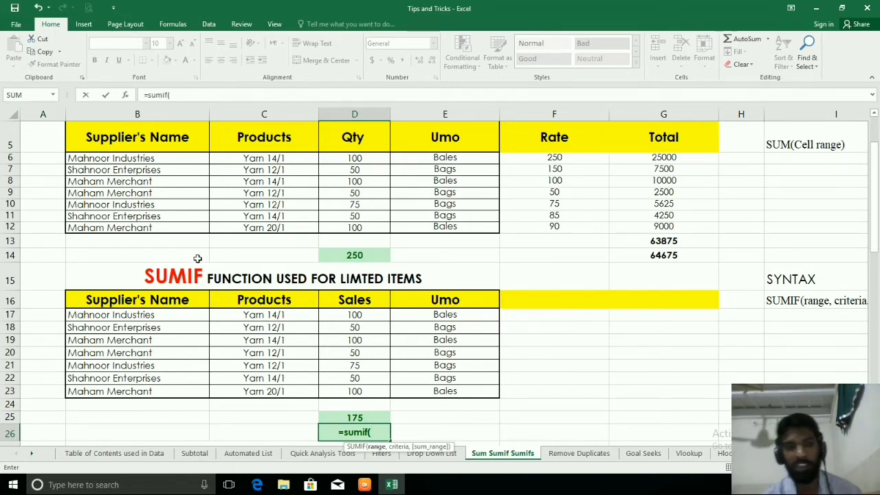
{"action": "left_click_drag", "start_coordinate": [264, 314], "coordinate": [264, 391]}
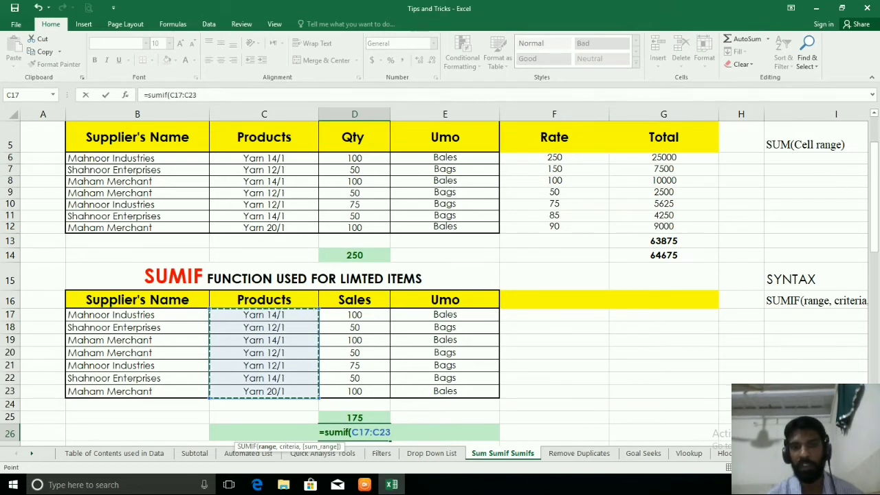
{"action": "scroll", "coordinate": [680, 367], "scroll_direction": "down", "scroll_amount": 3}
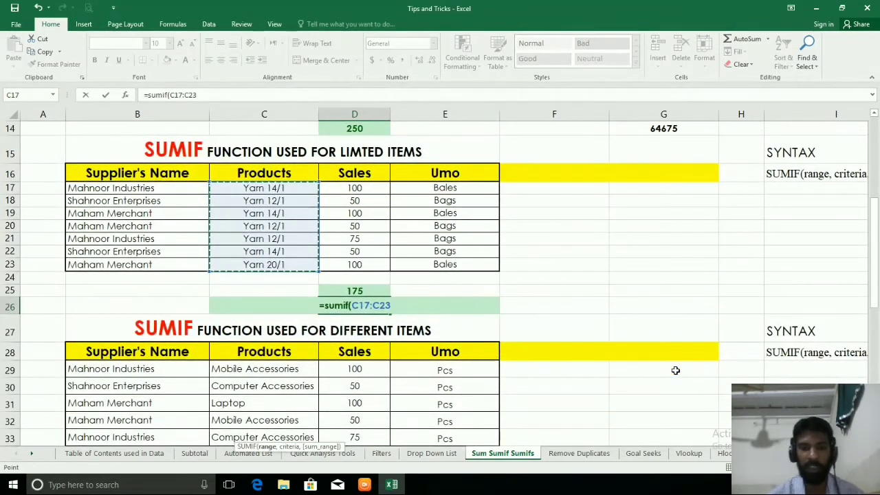
{"action": "type", "text": ","}
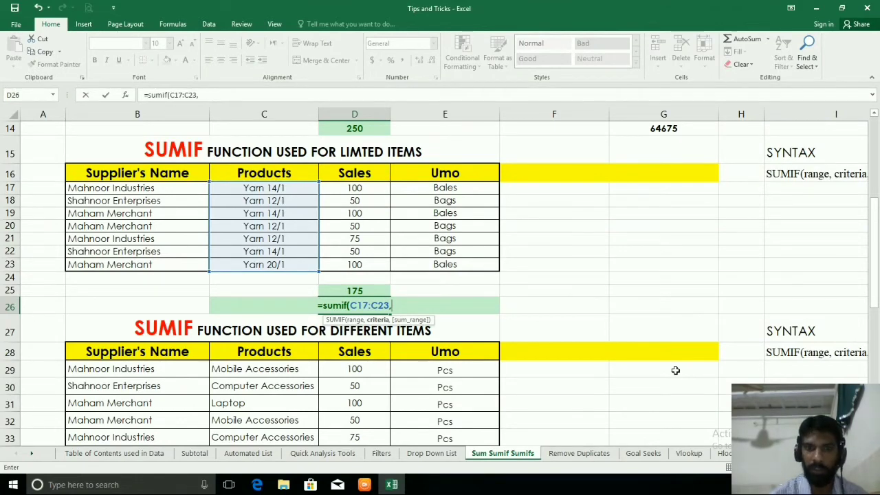
Step: Enter "Yarn 12/1" in quotation marks as the criterion of the SUMIF formula in D26
{"action": "type", "text": "\""}
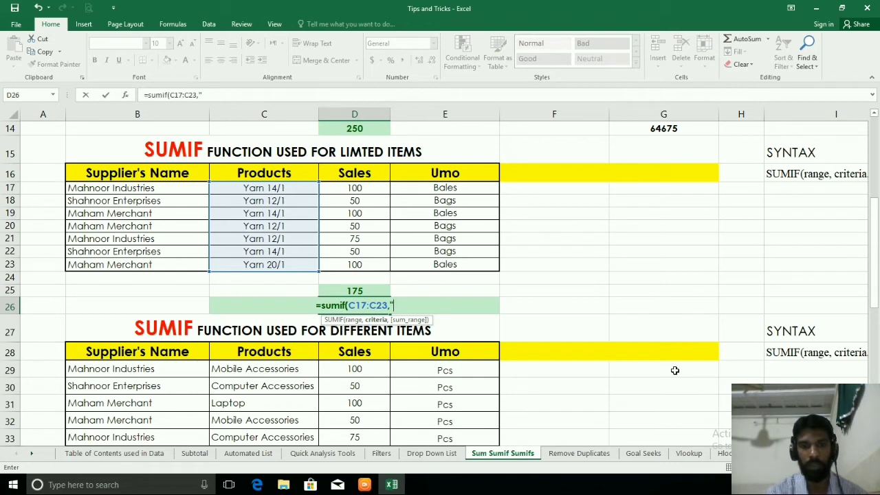
{"action": "type", "text": "ya"}
{"action": "key", "text": "BackSpace"}
{"action": "key", "text": "BackSpace"}
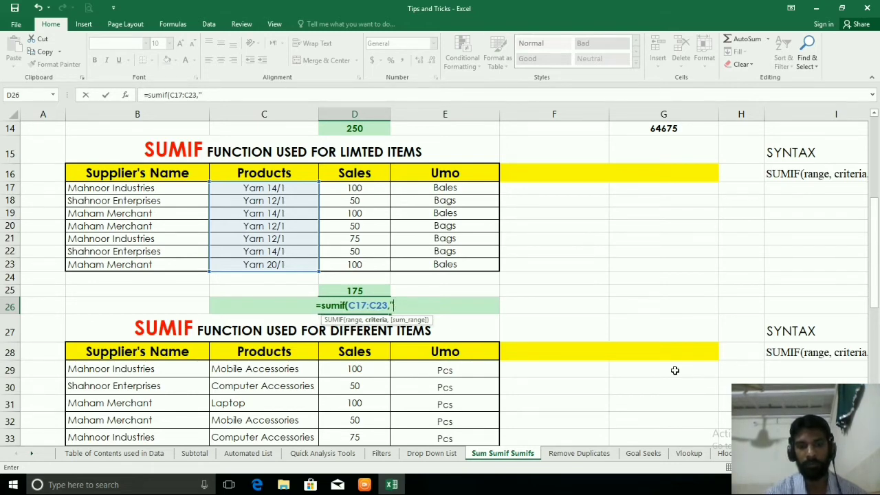
{"action": "type", "text": "Yar"}
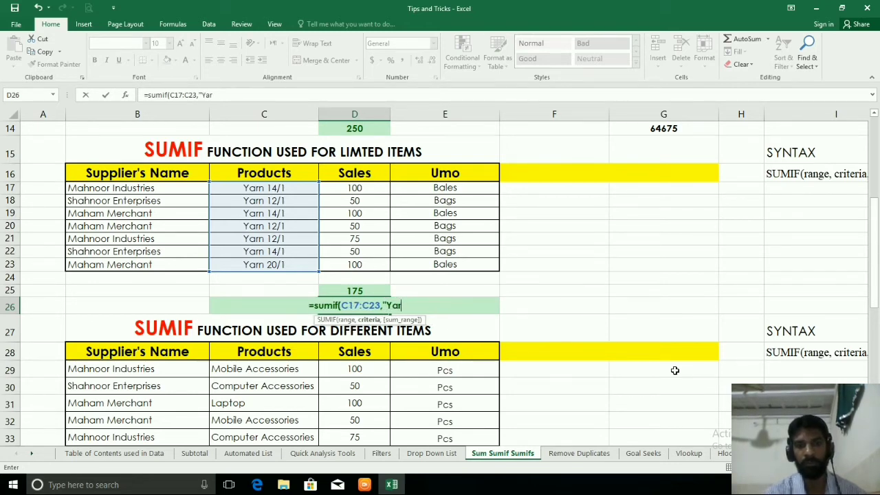
{"action": "type", "text": "n 12/1"}
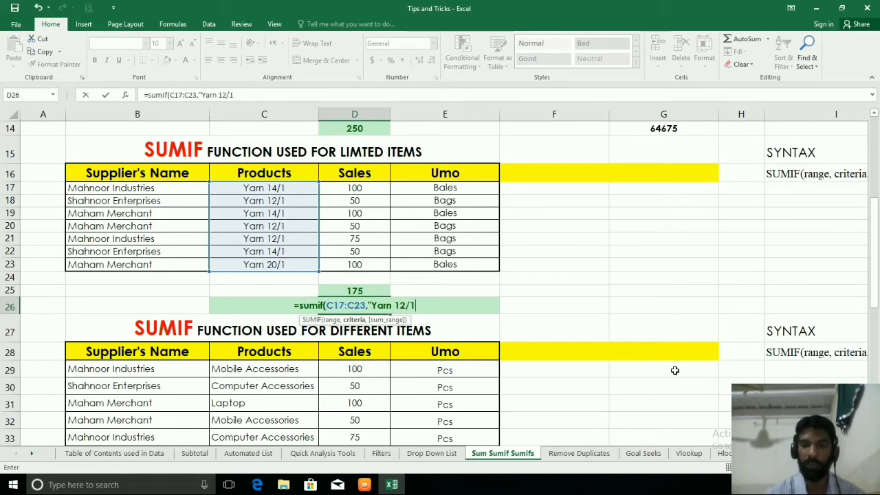
{"action": "type", "text": "\""}
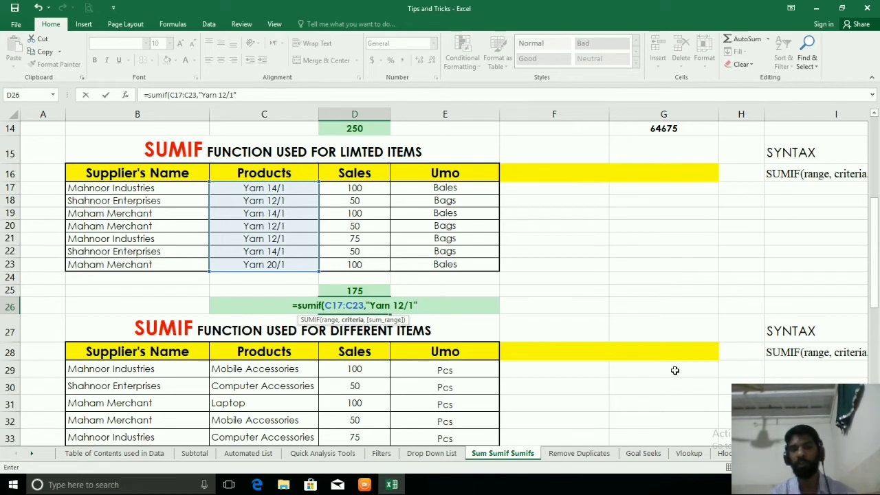
Step: Add the Sales values D17:D23 as the sum range and complete the SUMIF formula in D26
{"action": "type", "text": ","}
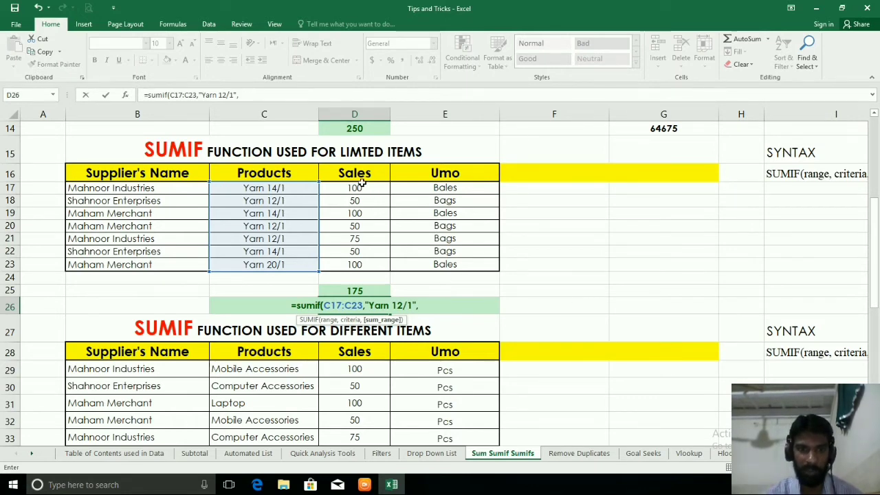
{"action": "left_click_drag", "start_coordinate": [361, 182], "coordinate": [361, 265]}
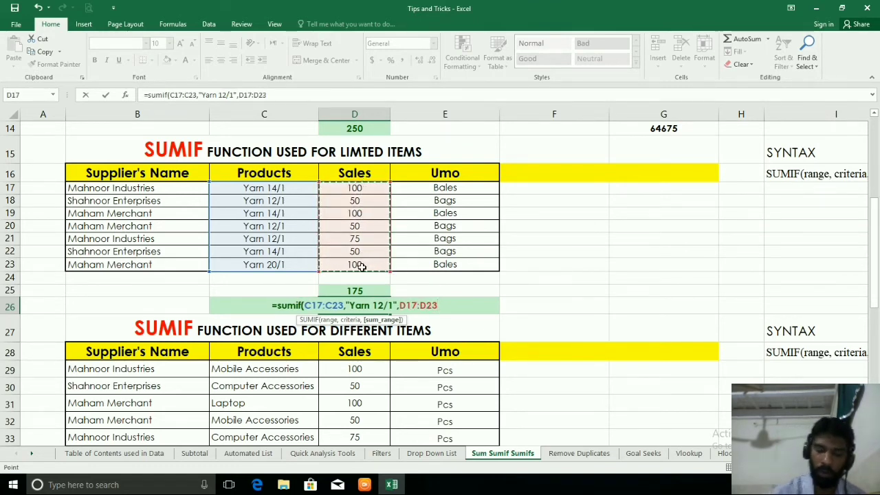
{"action": "key", "text": "Return"}
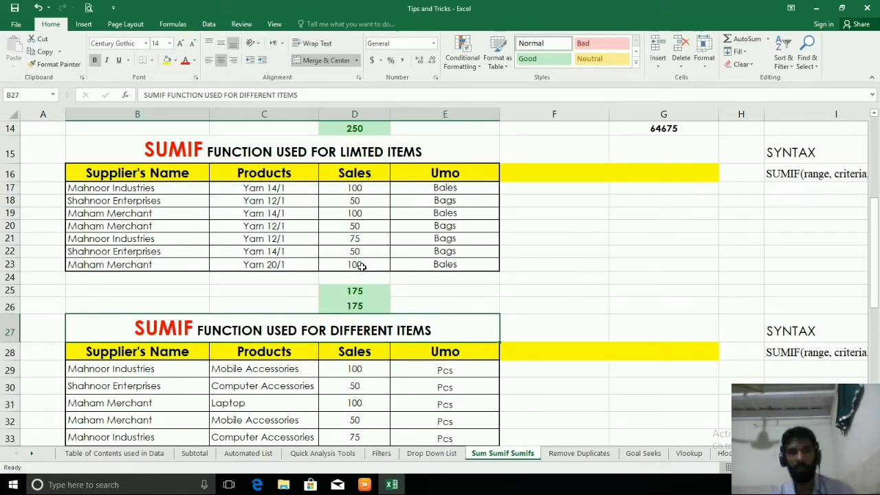
Step: Check the sum of the Yarn 12/1 sales in D18, D20 and D21 against the SUMIF formula in D26
{"action": "left_click", "coordinate": [345, 198]}
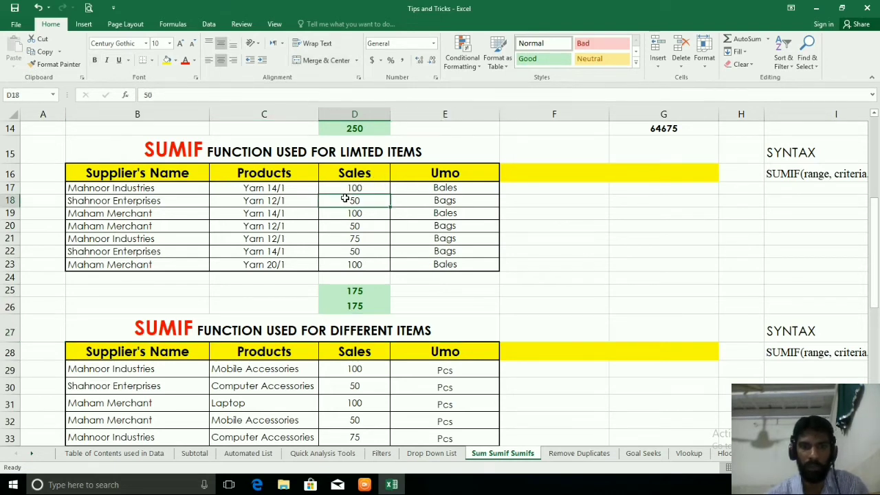
{"action": "left_click", "coordinate": [347, 228], "text": "ctrl"}
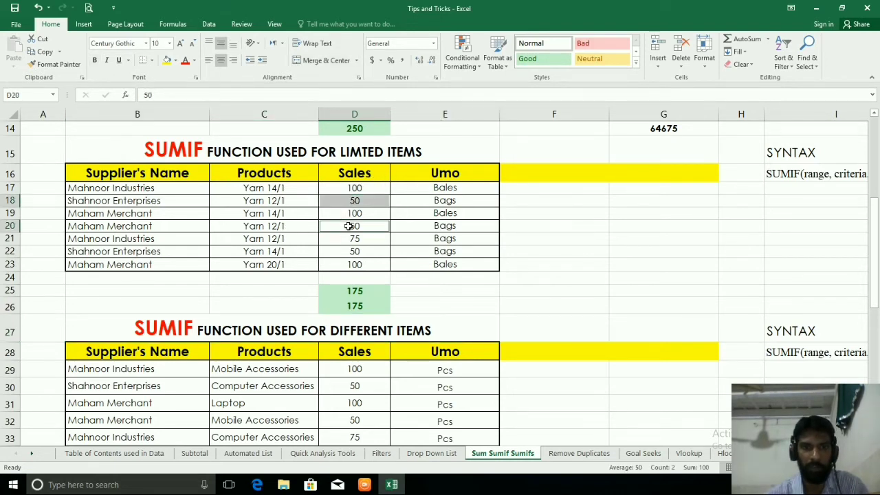
{"action": "left_click", "coordinate": [342, 240], "text": "ctrl"}
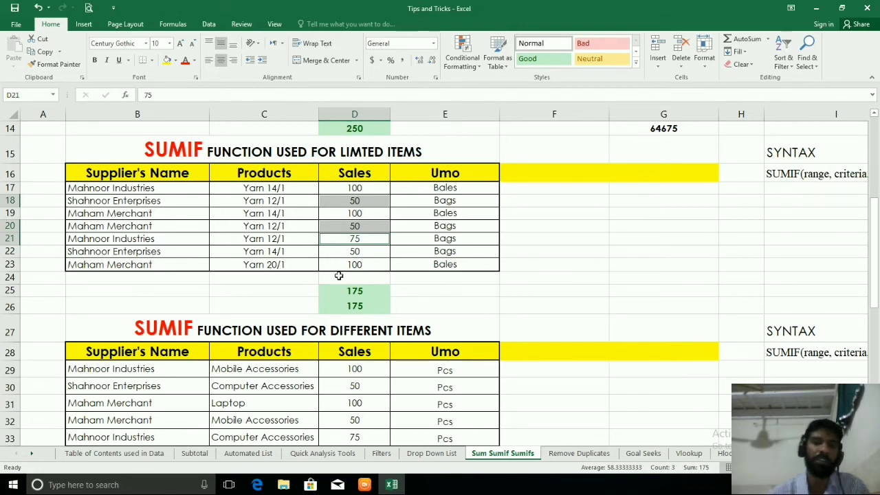
{"action": "left_click", "coordinate": [342, 306]}
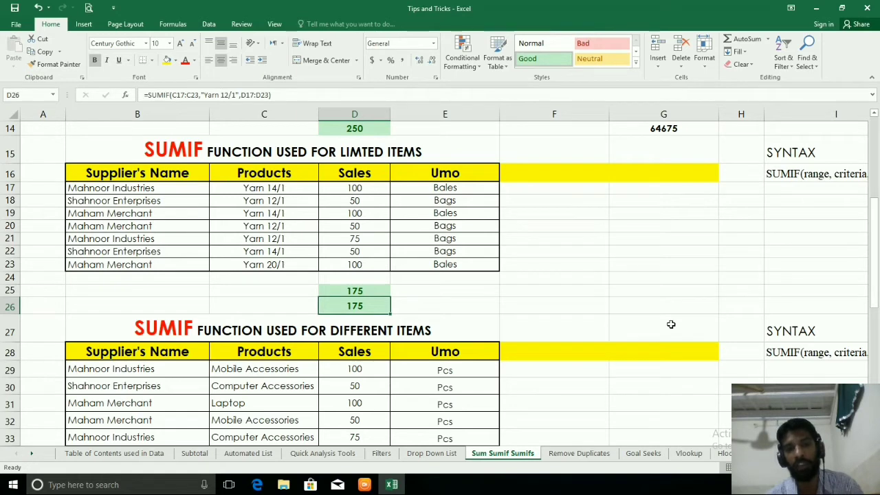
Step: Look through the SUMIF table for different items and the SUMIFS table beneath it
{"action": "key", "text": "Down"}
{"action": "key", "text": "Down"}
{"action": "key", "text": "Down"}
{"action": "key", "text": "Down"}
{"action": "key", "text": "Down"}
{"action": "key", "text": "Down"}
{"action": "key", "text": "Down"}
{"action": "key", "text": "Down"}
{"action": "key", "text": "Down"}
{"action": "key", "text": "Down"}
{"action": "key", "text": "Down"}
{"action": "key", "text": "Down"}
{"action": "key", "text": "Down"}
{"action": "key", "text": "Down"}
{"action": "key", "text": "Down"}
{"action": "key", "text": "Down"}
{"action": "key", "text": "Down"}
{"action": "key", "text": "Down"}
{"action": "key", "text": "Down"}
{"action": "key", "text": "Down"}
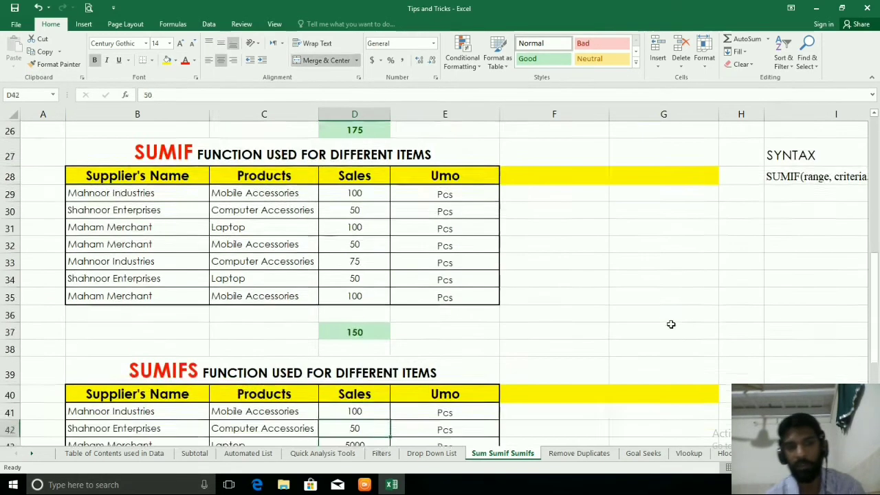
{"action": "key", "text": "Up"}
{"action": "key", "text": "Up"}
{"action": "key", "text": "Up"}
{"action": "key", "text": "Up"}
{"action": "key", "text": "Up"}
{"action": "key", "text": "Up"}
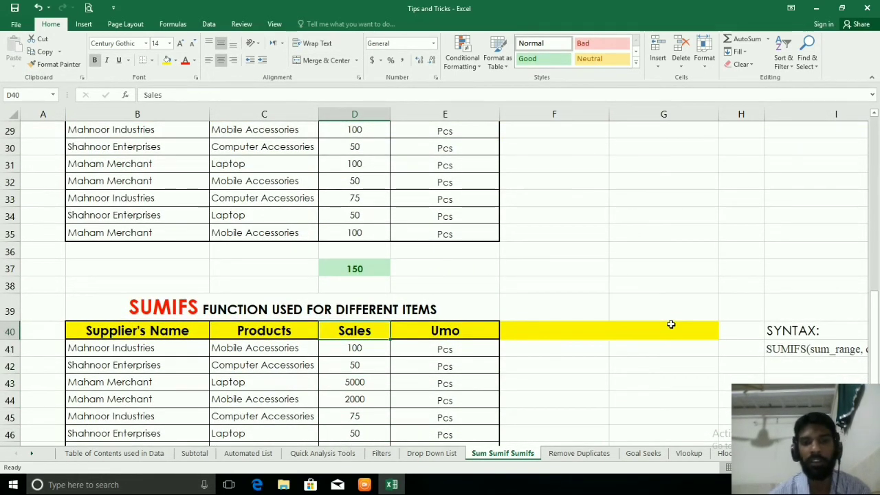
{"action": "key", "text": "Down"}
{"action": "key", "text": "Down"}
{"action": "key", "text": "Down"}
{"action": "key", "text": "Down"}
{"action": "key", "text": "Down"}
{"action": "key", "text": "Down"}
{"action": "key", "text": "Down"}
{"action": "key", "text": "Down"}
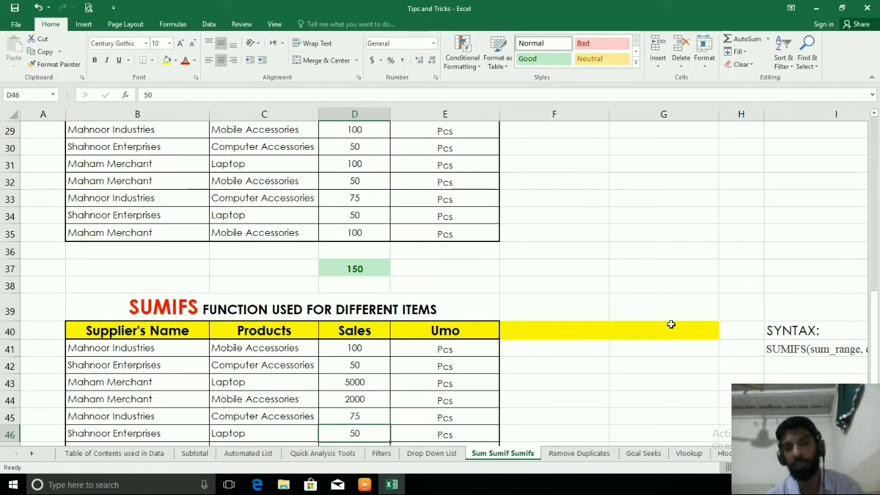
{"action": "key", "text": "Down"}
{"action": "key", "text": "Left"}
{"action": "key", "text": "Left"}
{"action": "key", "text": "Left"}
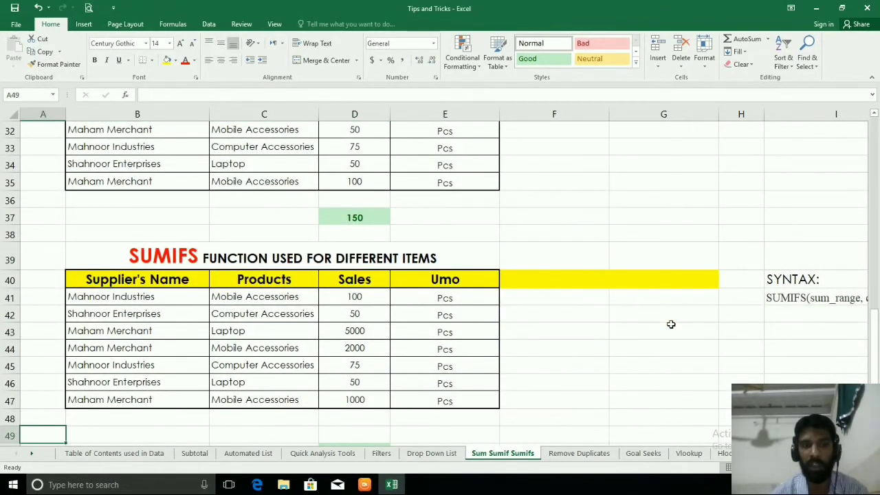
Step: Compare the criteria of the SUMIFS formulas in D50 and D52 below the SUMIFS table
{"action": "key", "text": "Right"}
{"action": "key", "text": "Right"}
{"action": "key", "text": "Right"}
{"action": "key", "text": "Down"}
{"action": "key", "text": "Down"}
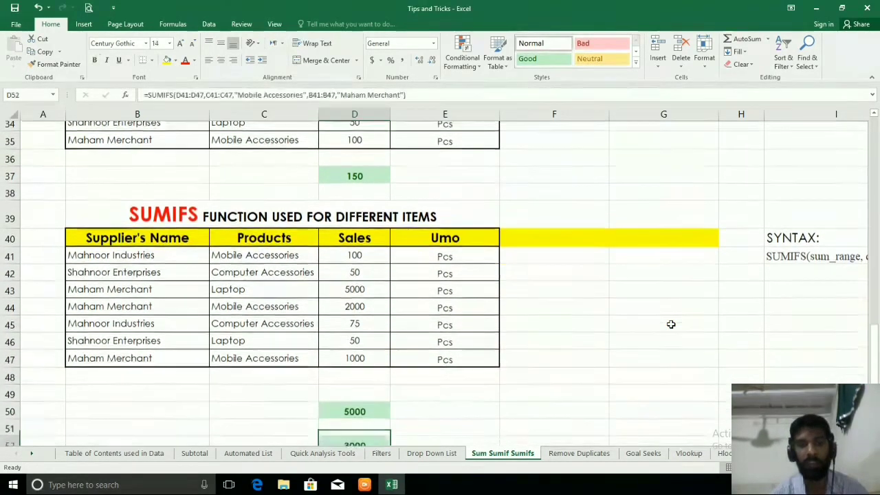
{"action": "key", "text": "Up"}
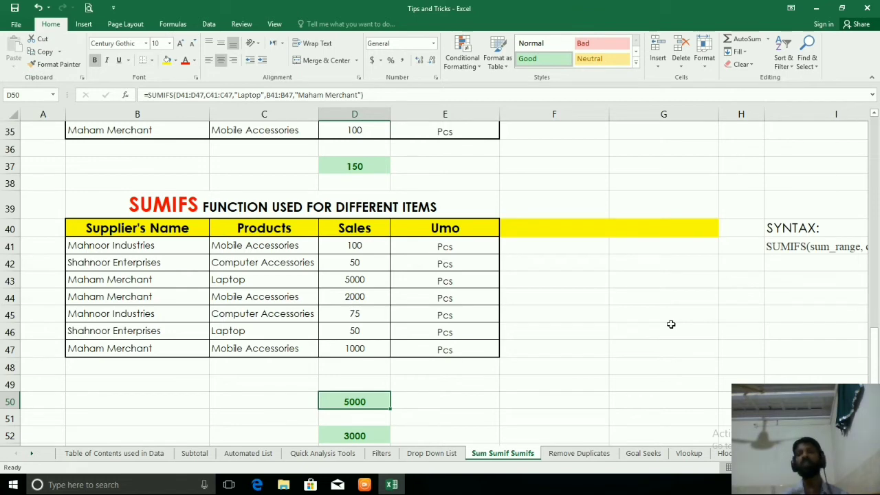
{"action": "key", "text": "Down"}
{"action": "key", "text": "Down"}
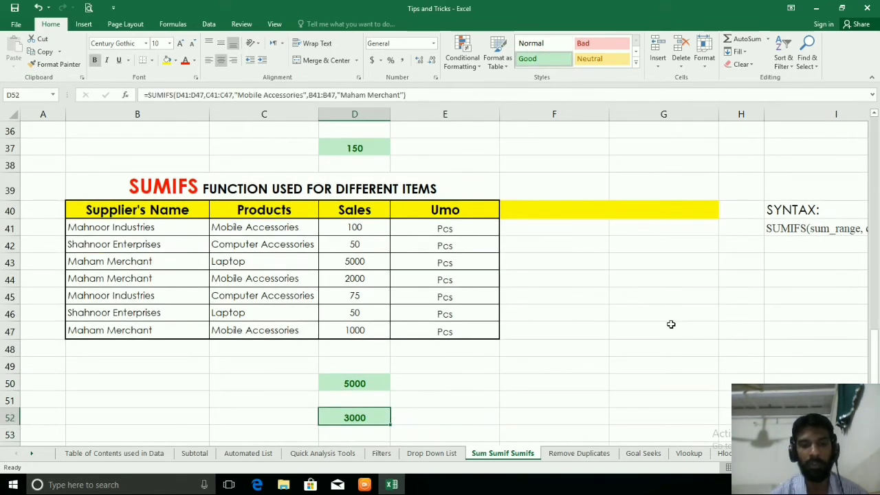
Step: Copy the SUMIFS total cell D52 into D54
{"action": "key", "text": "ctrl+c"}
{"action": "key", "text": "Down"}
{"action": "key", "text": "Down"}
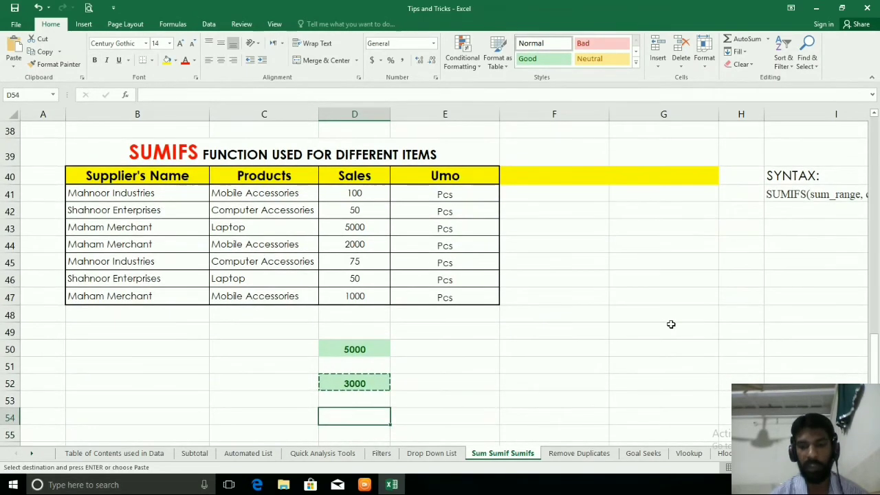
{"action": "key", "text": "Return"}
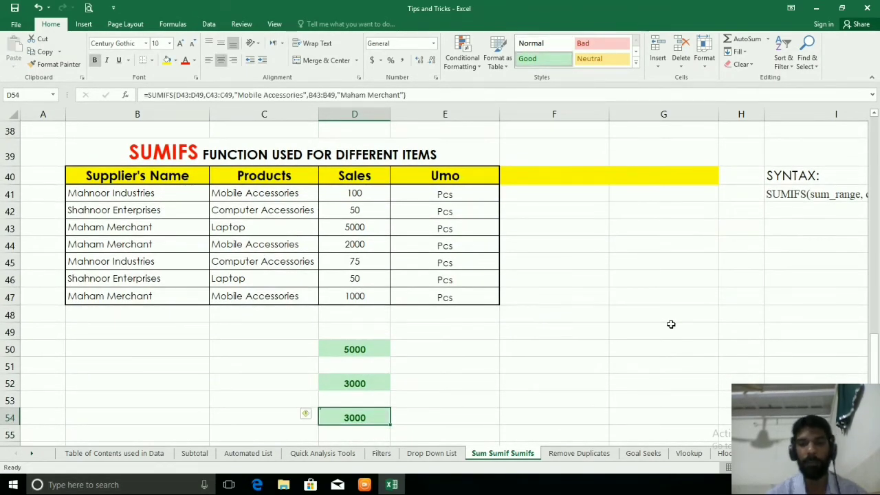
Step: Start a SUMIFS formula in D54 with the Sales figures D41:D47 as its sum range
{"action": "type", "text": "="}
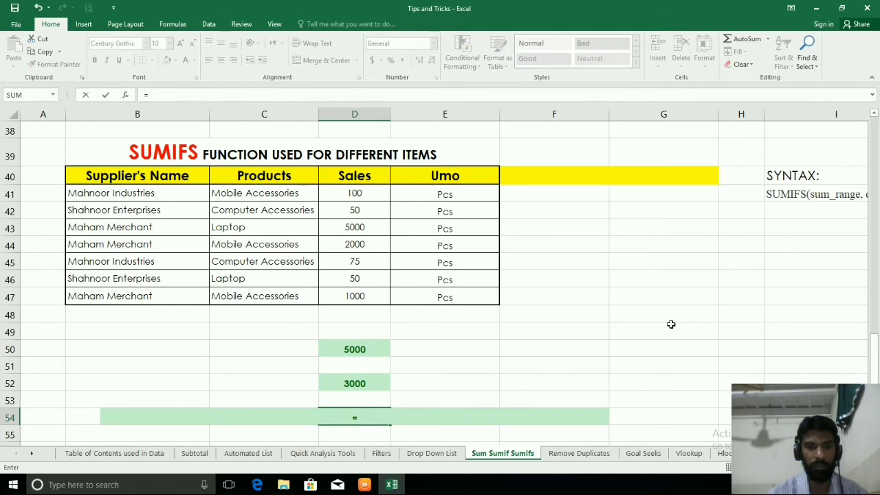
{"action": "type", "text": "sumif"}
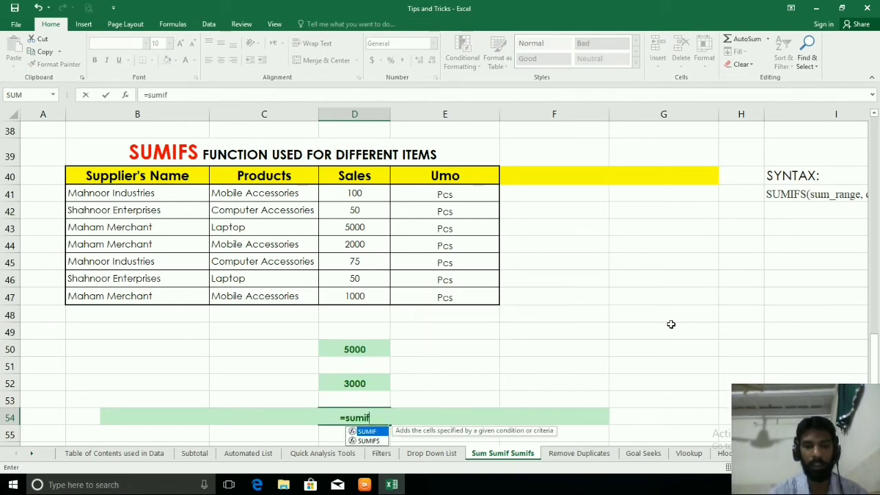
{"action": "type", "text": "s("}
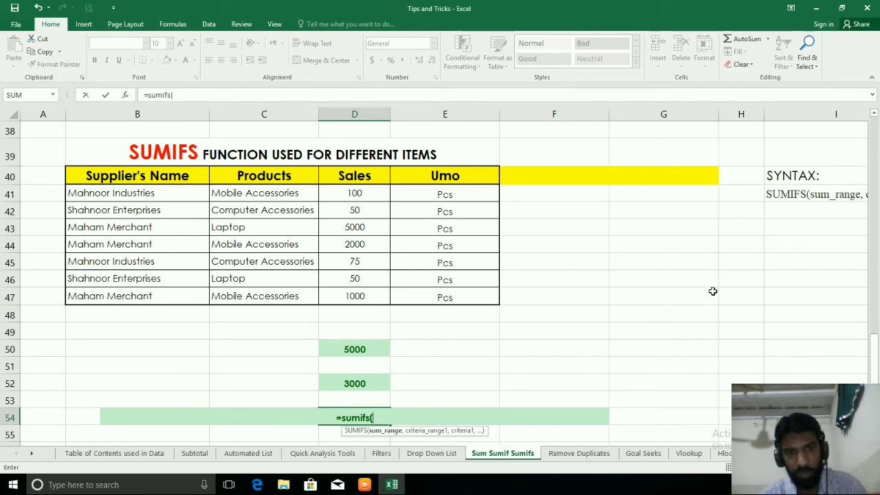
{"action": "left_click_drag", "start_coordinate": [342, 194], "coordinate": [322, 284]}
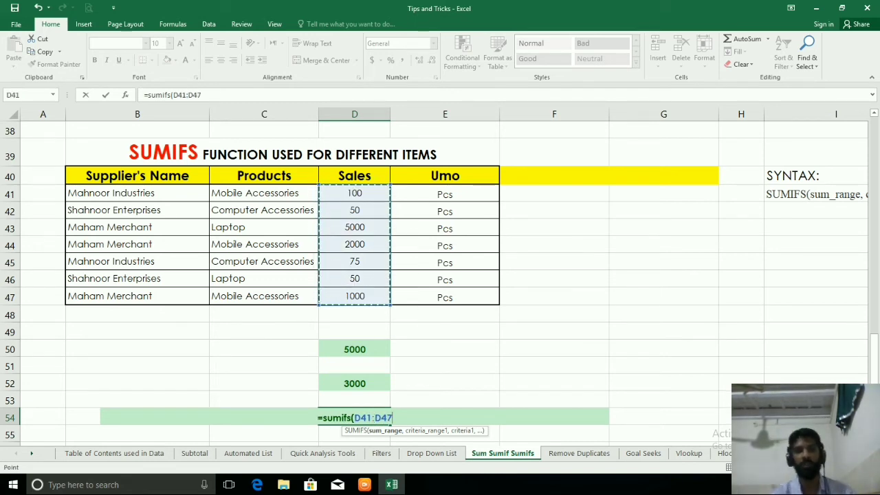
{"action": "type", "text": ","}
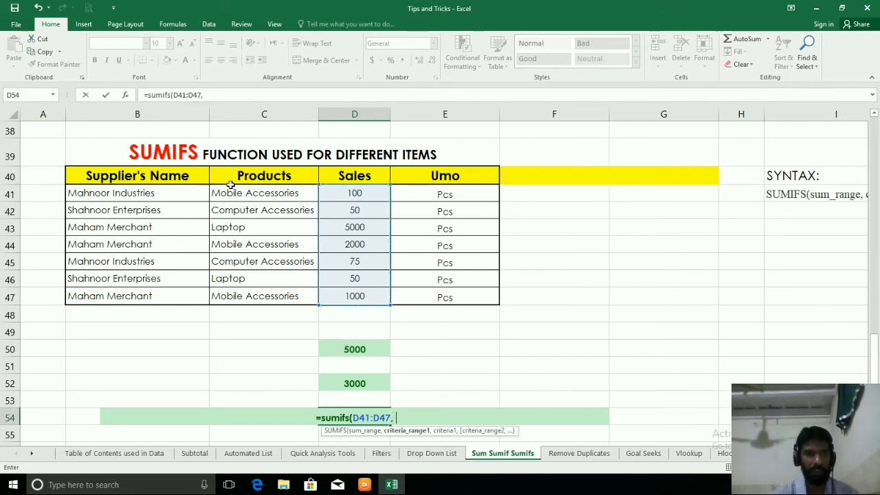
Step: Add the first condition to the D54 formula: Products range C41:C47 matching "Mobile Accessories"
{"action": "left_click_drag", "start_coordinate": [234, 194], "coordinate": [228, 297]}
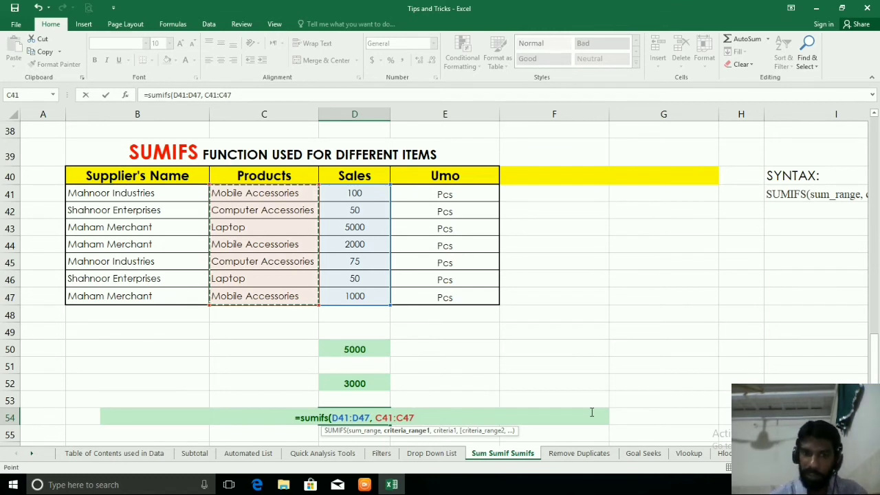
{"action": "type", "text": ","}
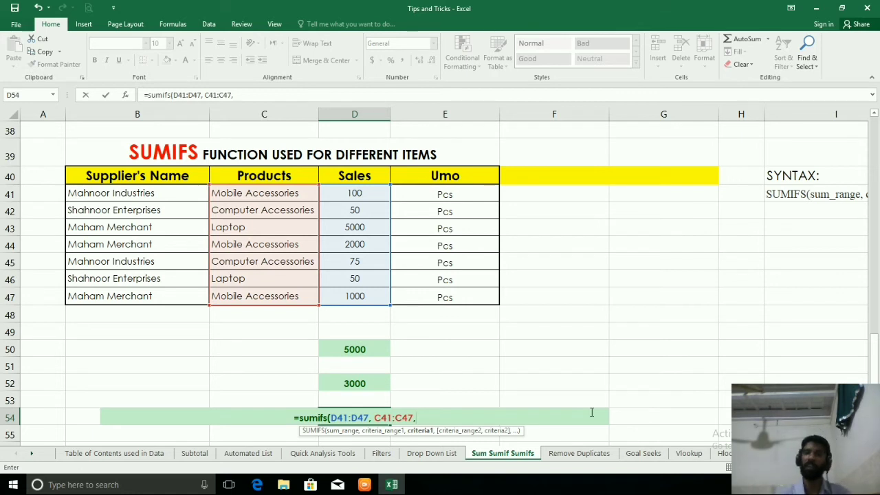
{"action": "type", "text": "\""}
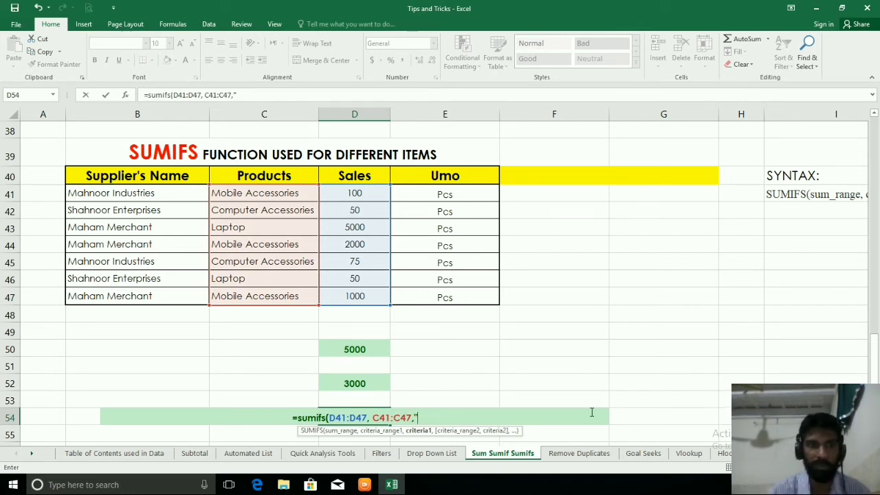
{"action": "type", "text": "Mobi"}
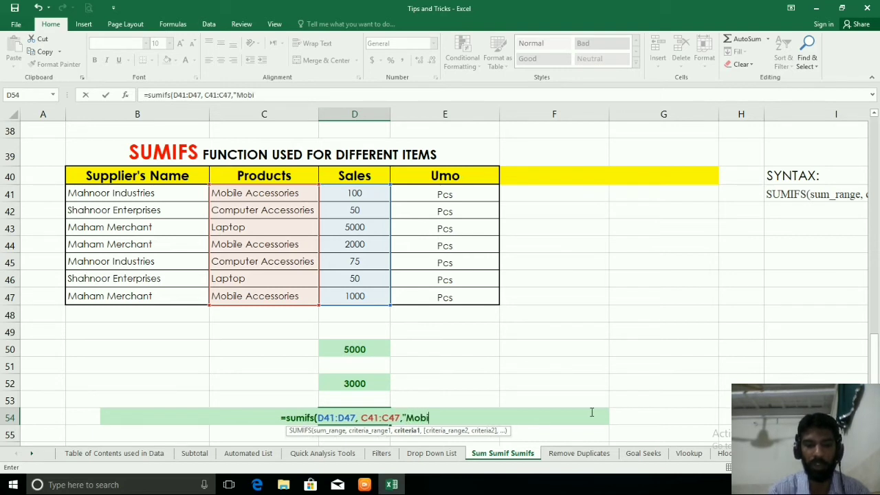
{"action": "type", "text": "le Access"}
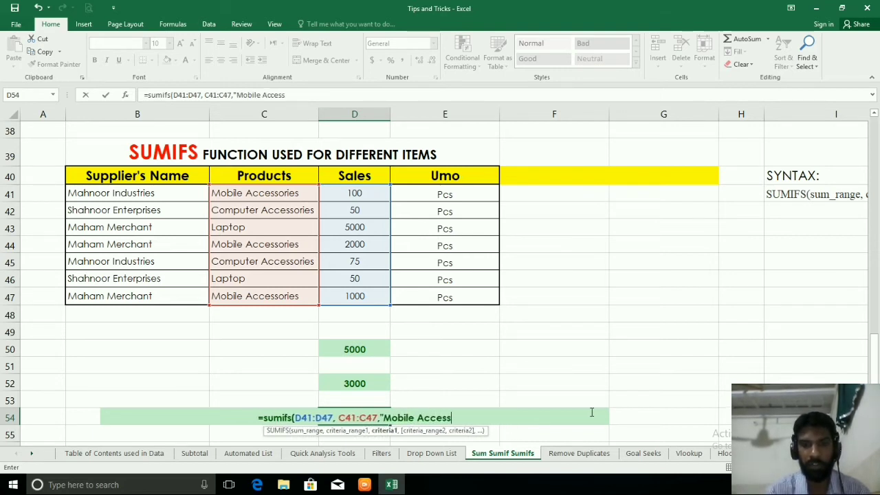
{"action": "type", "text": "ories"}
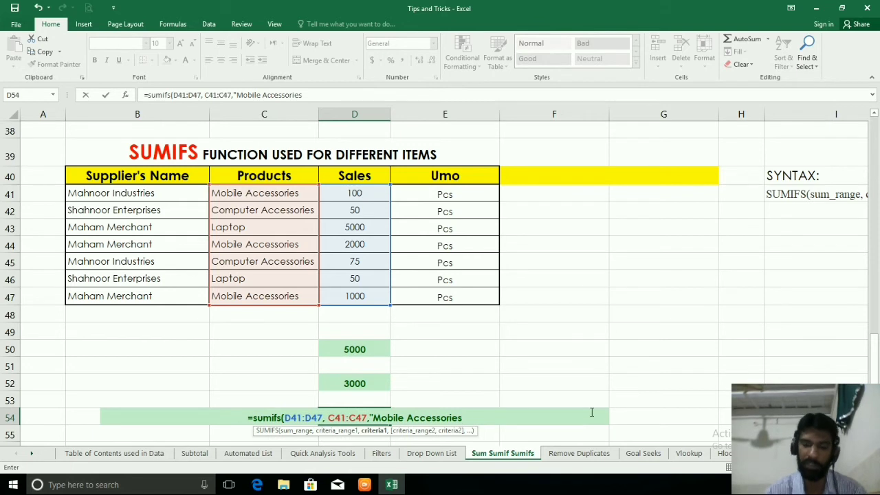
{"action": "type", "text": "\""}
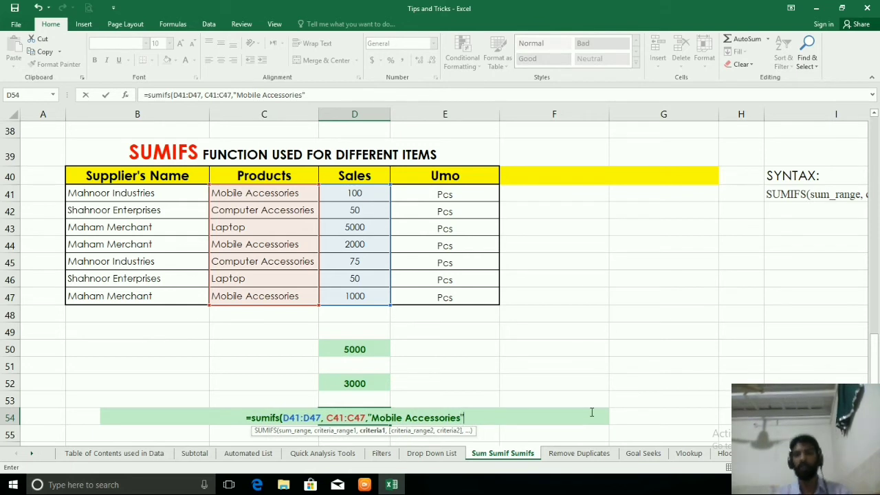
Step: Add the second condition, supplier range B41:B47 matching "Mahnoor Industries", and complete the D54 formula
{"action": "type", "text": ","}
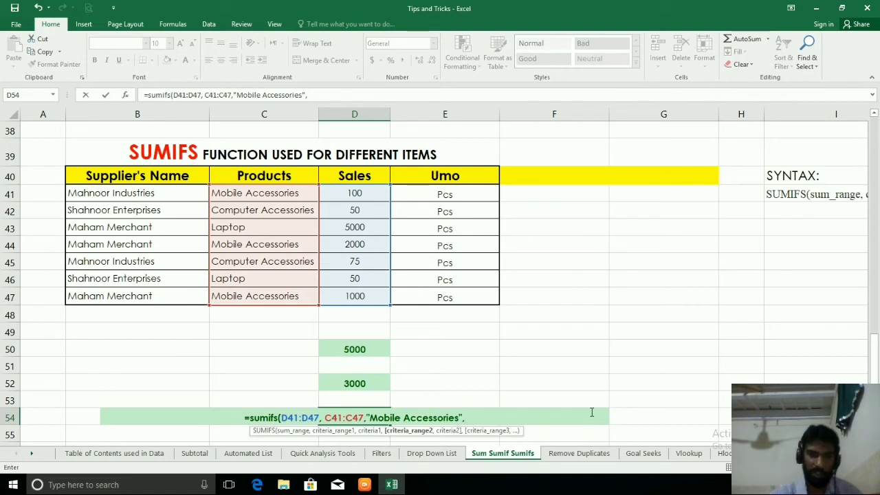
{"action": "left_click", "coordinate": [128, 197]}
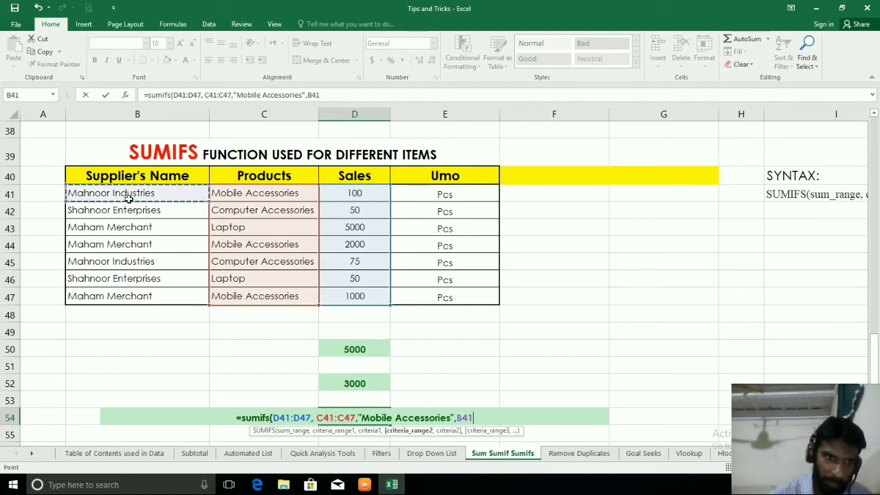
{"action": "left_click_drag", "start_coordinate": [128, 196], "coordinate": [112, 299]}
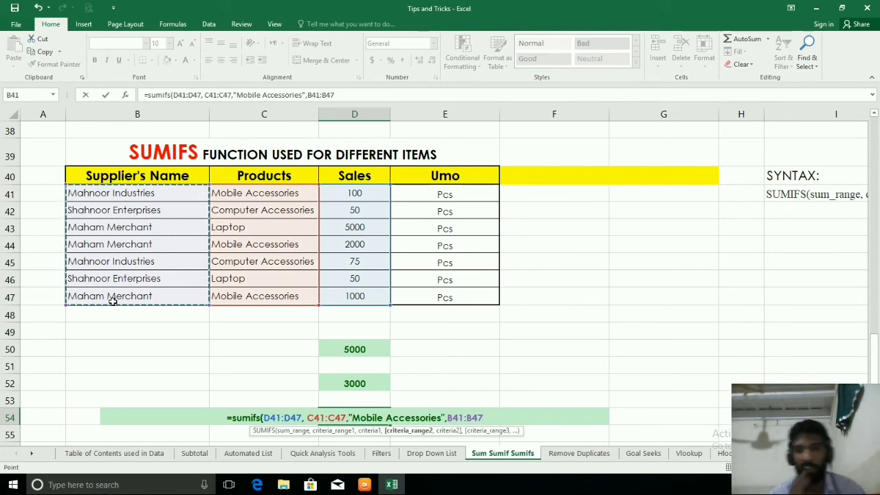
{"action": "type", "text": ","}
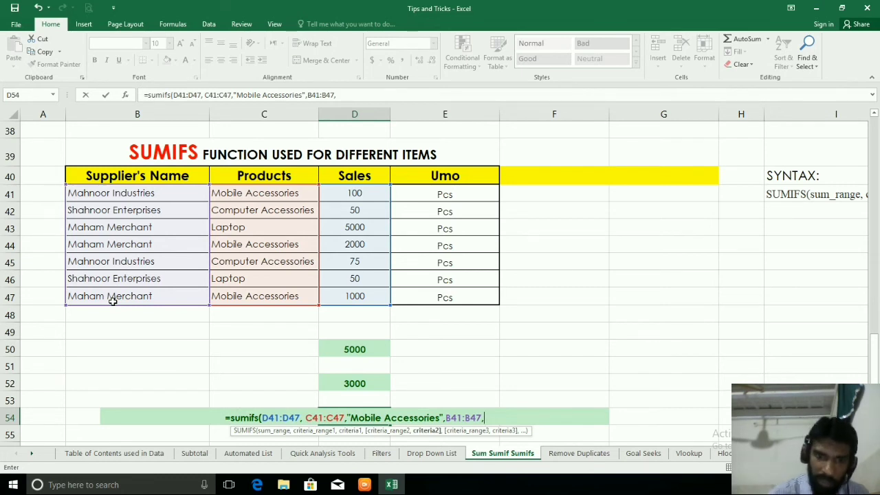
{"action": "type", "text": "\""}
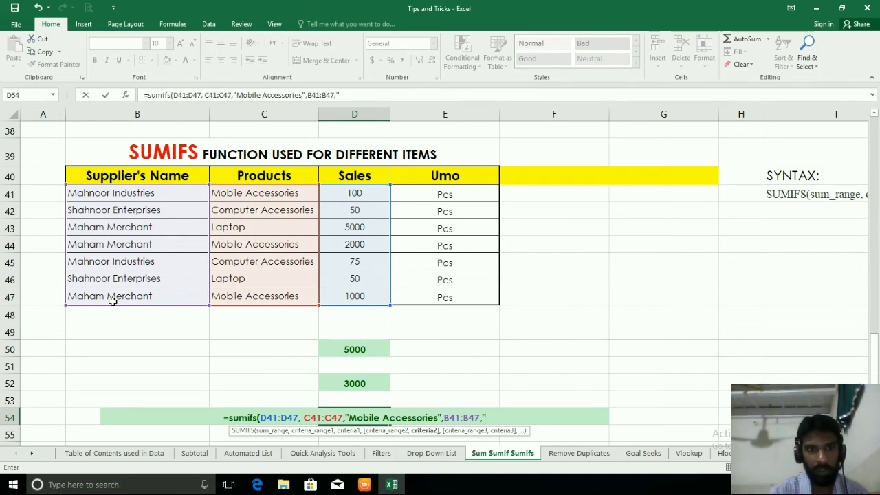
{"action": "type", "text": "Mahn"}
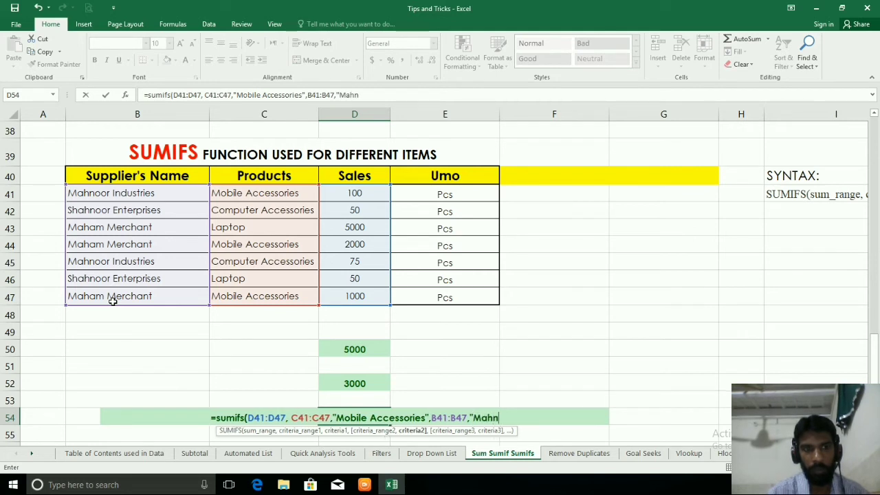
{"action": "type", "text": "oor In"}
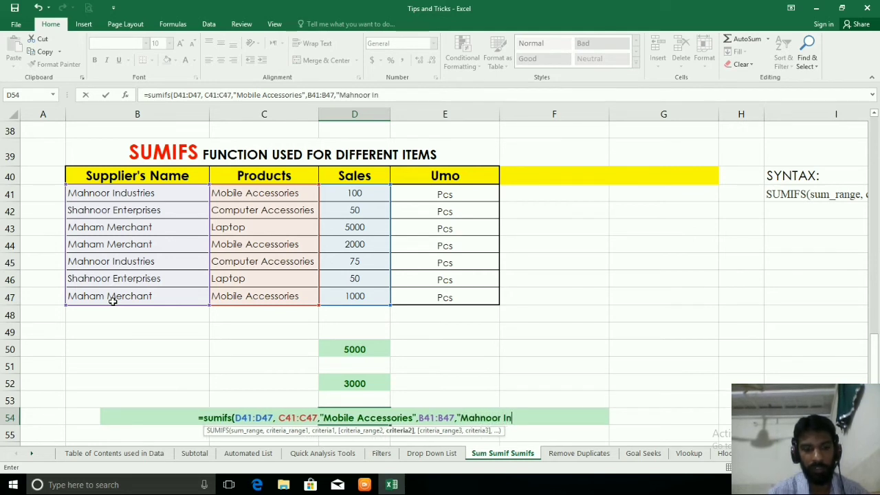
{"action": "type", "text": "dustriee"}
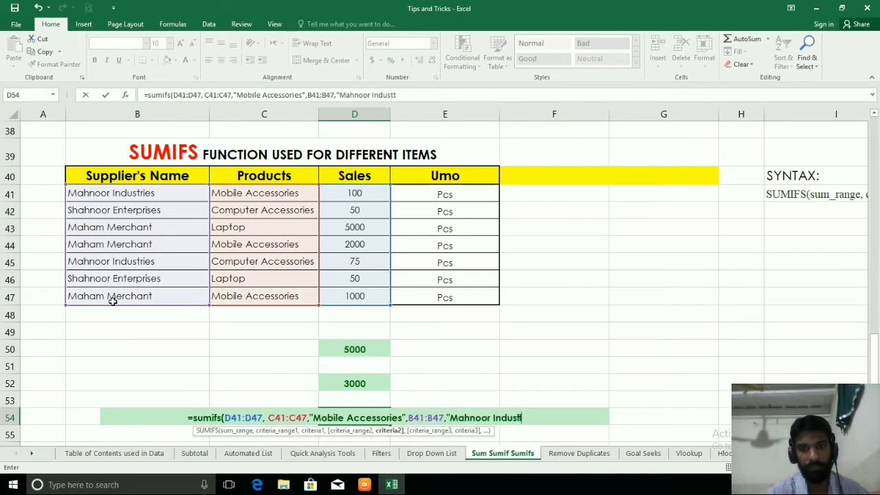
{"action": "key", "text": "BackSpace"}
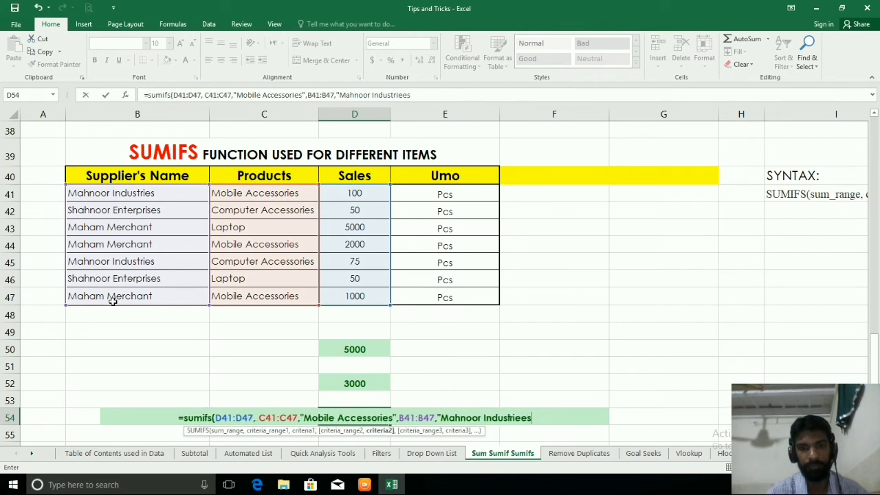
{"action": "type", "text": "s\""}
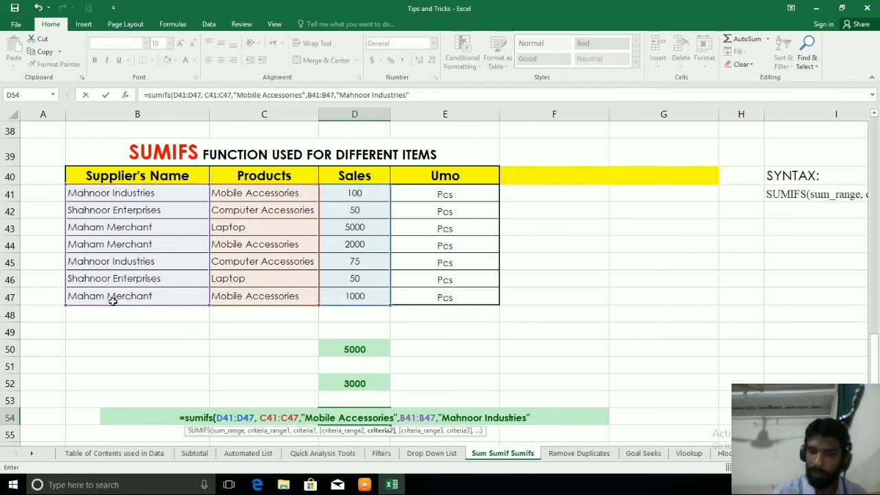
{"action": "key", "text": "Return"}
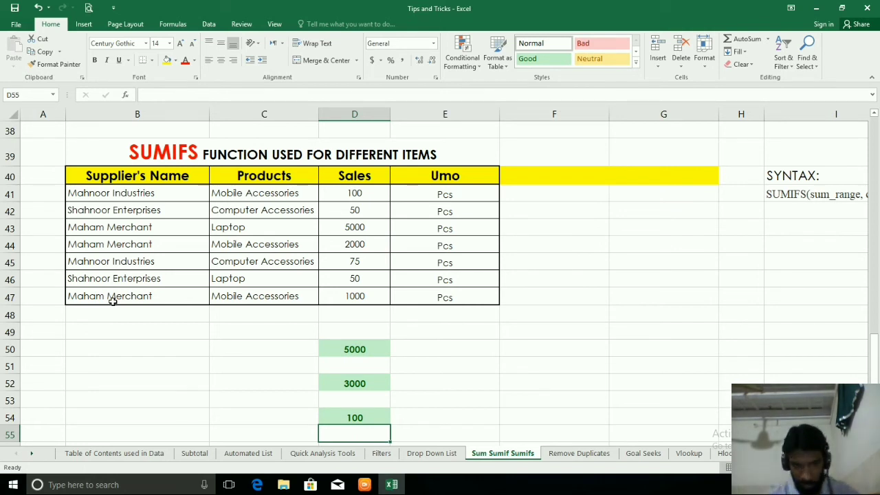
Step: Check the D54 formula against the Mobile Accessories sale in row 41 and colour the D54 total red
{"action": "key", "text": "Up"}
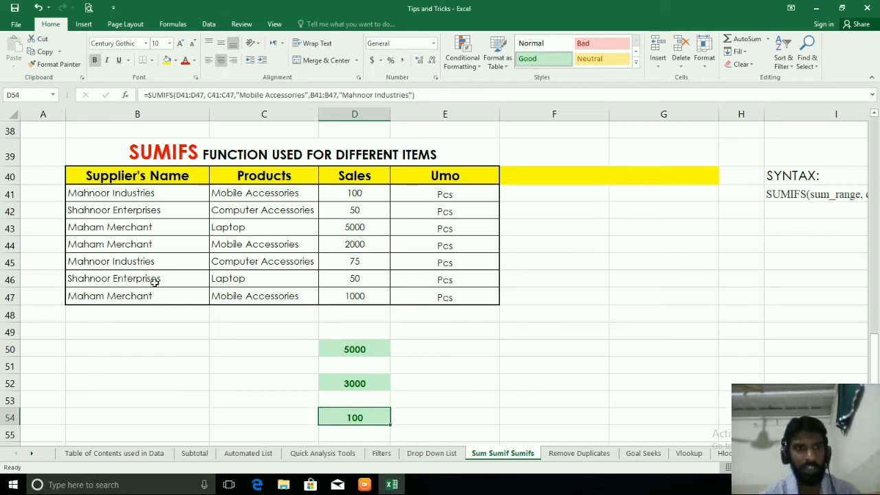
{"action": "left_click", "coordinate": [252, 192]}
{"action": "left_click", "coordinate": [351, 193]}
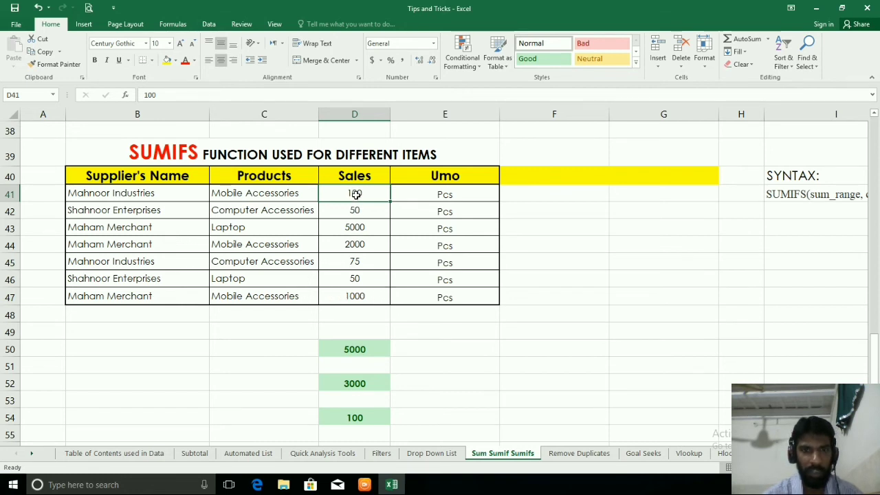
{"action": "left_click", "coordinate": [360, 417]}
{"action": "left_click", "coordinate": [185, 61]}
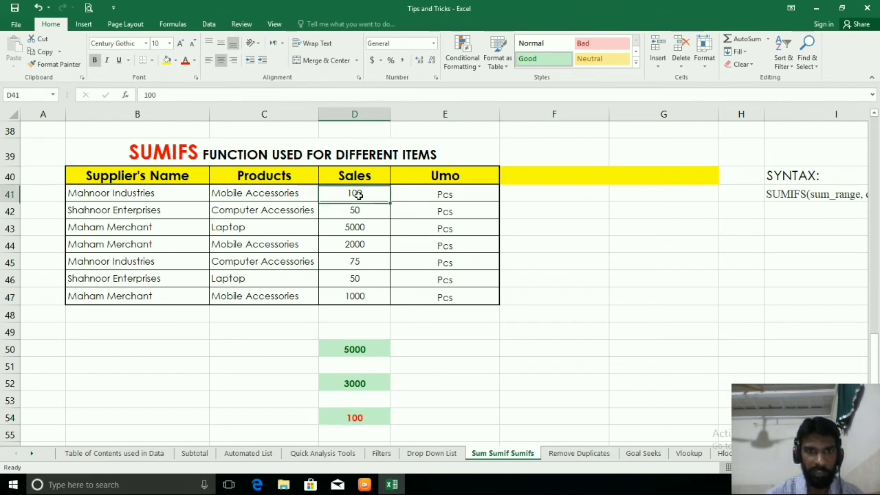
Step: Set the Mahnoor Industries Mobile Accessories sales in D41 to 500 and check the SUMIFS total in D54
{"action": "left_click", "coordinate": [359, 195]}
{"action": "type", "text": "500"}
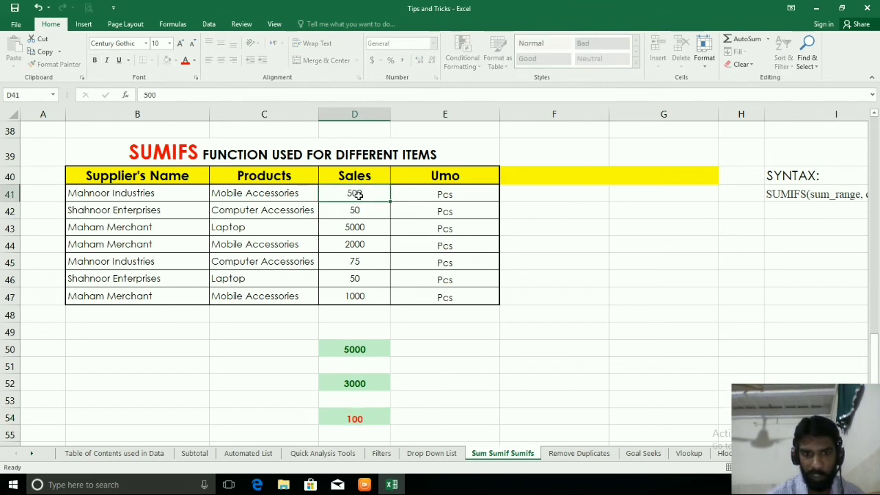
{"action": "key", "text": "Return"}
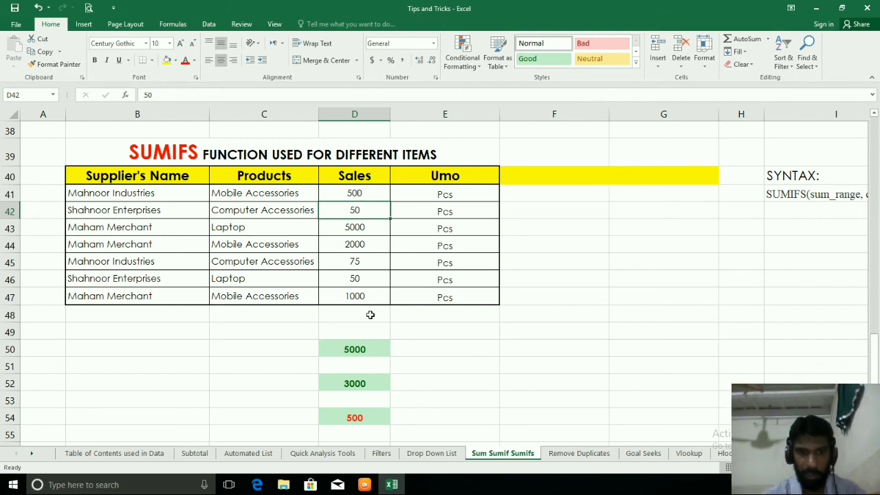
{"action": "left_click", "coordinate": [364, 421]}
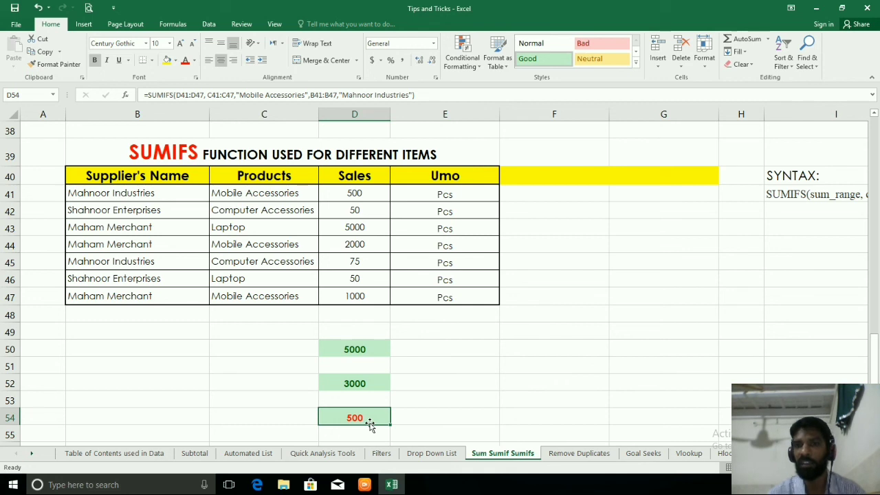
{"action": "key", "text": "Return"}
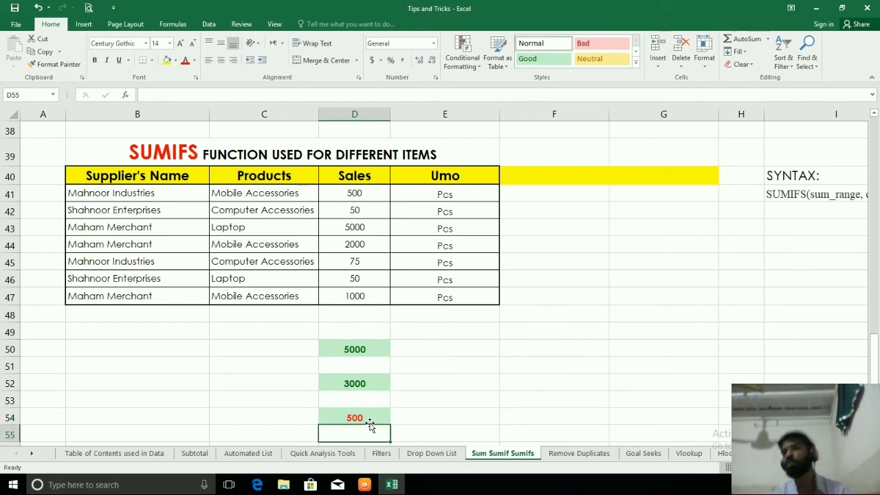